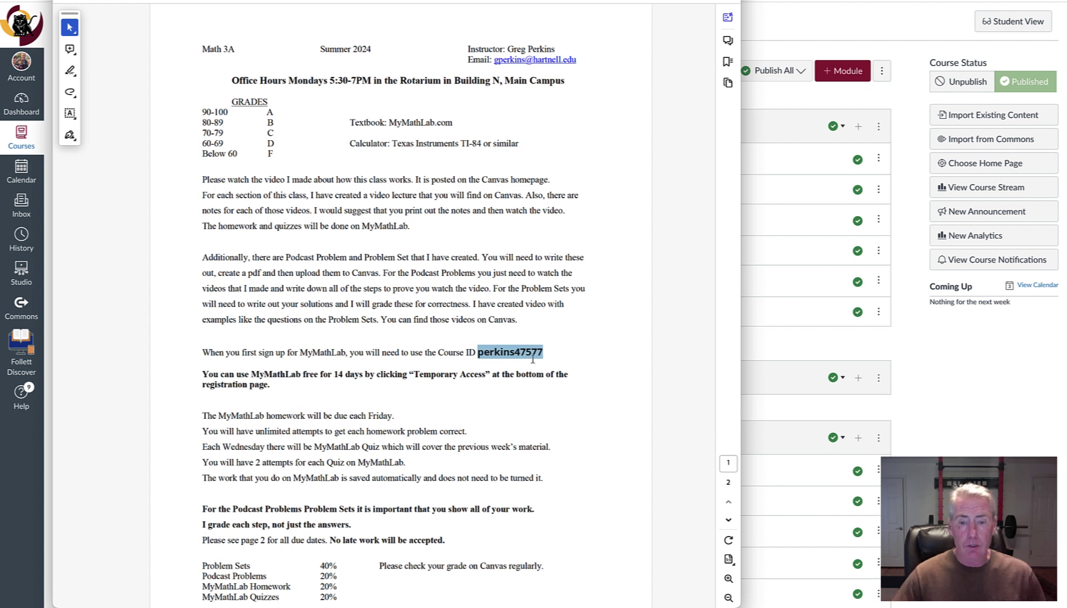
Step: Highlight the course ID in the Math 3A syllabus PDF
{"action": "left_click_drag", "start_coordinate": [553, 353], "coordinate": [480, 362]}
{"action": "key", "text": "ctrl+c"}
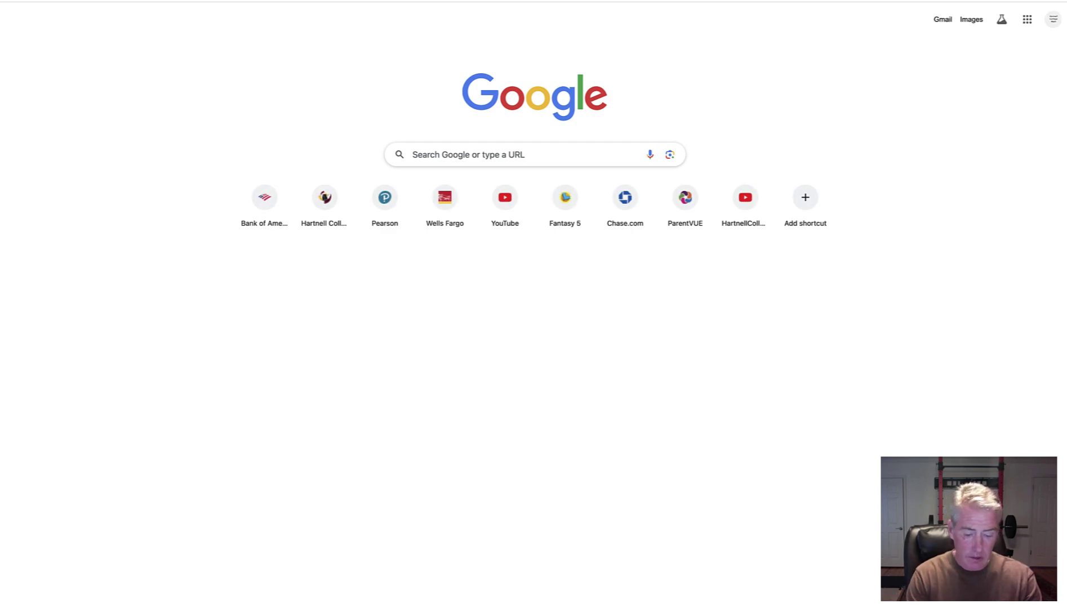
Step: Search Google for 'mymathlab'
{"action": "type", "text": "myma"}
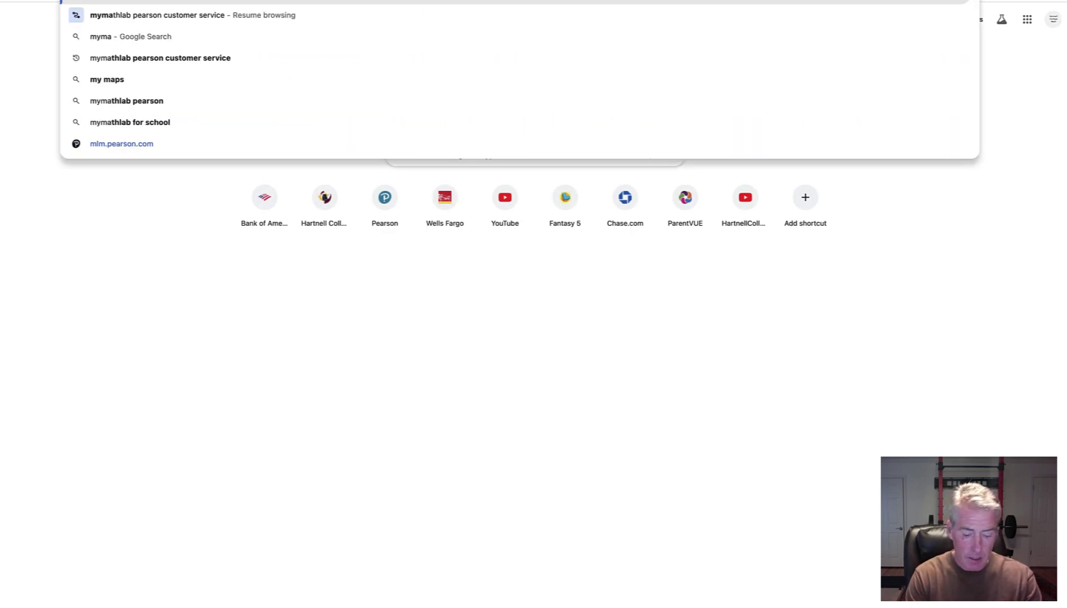
{"action": "type", "text": "thlab"}
{"action": "key", "text": "Return"}
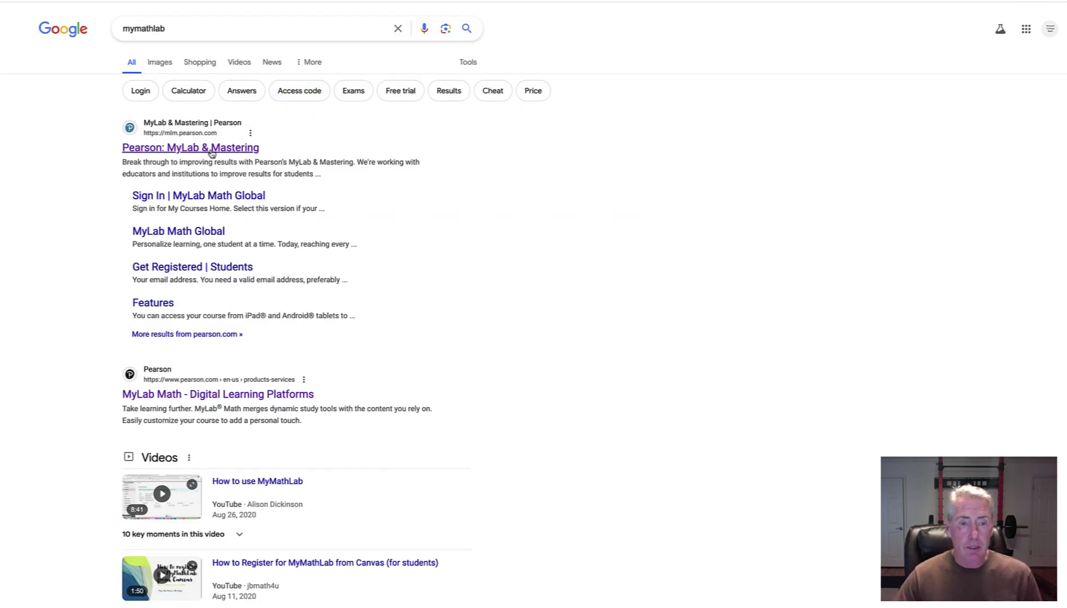
Step: From the Pearson MyLab & Mastering result, begin student registration without an LMS
{"action": "left_click", "coordinate": [211, 148]}
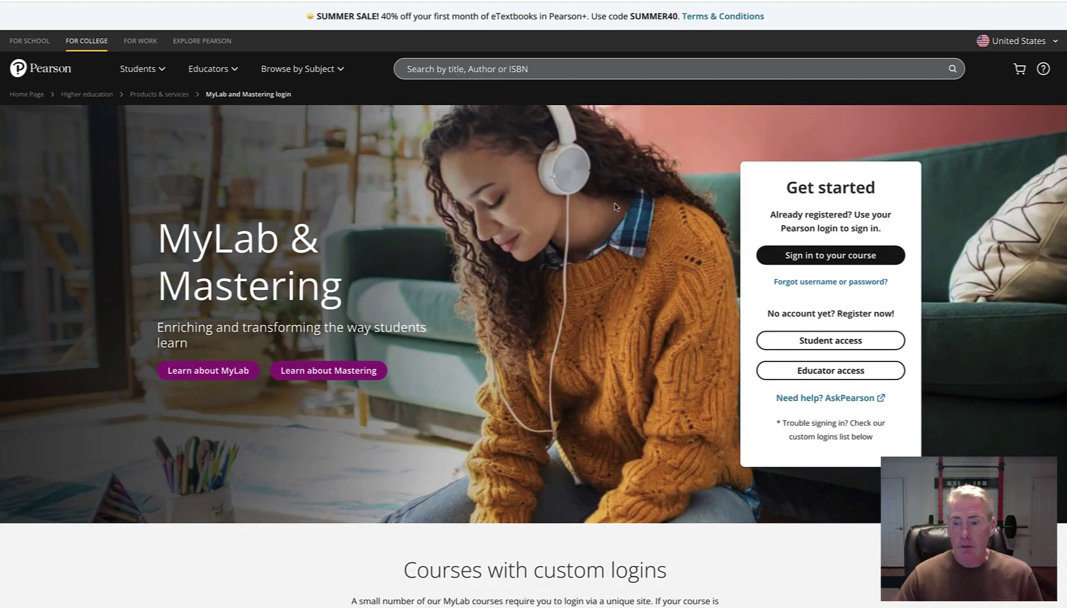
{"action": "left_click", "coordinate": [818, 341]}
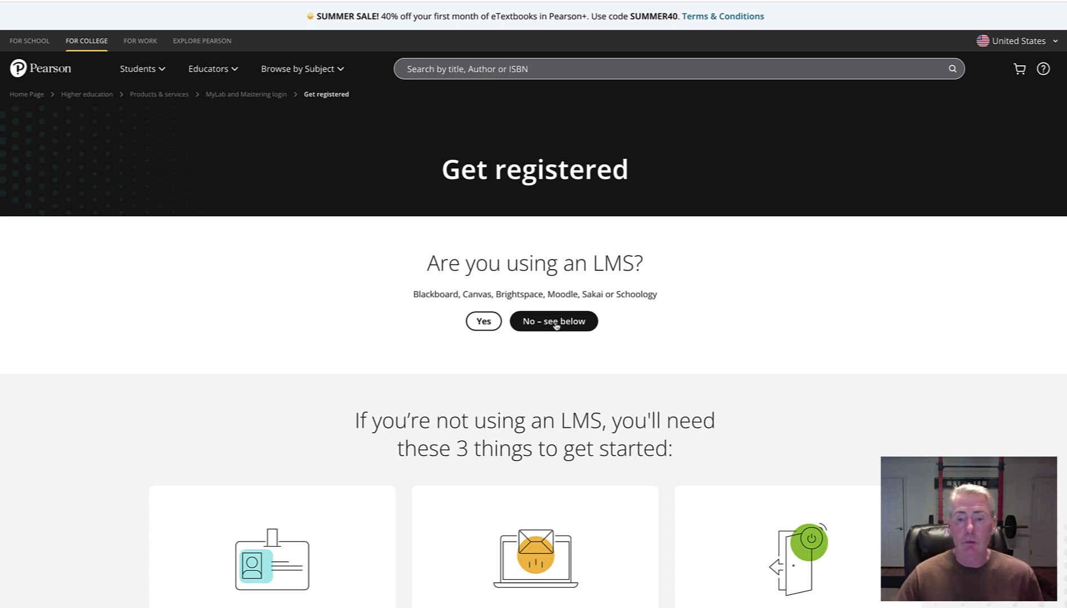
{"action": "left_click", "coordinate": [554, 322]}
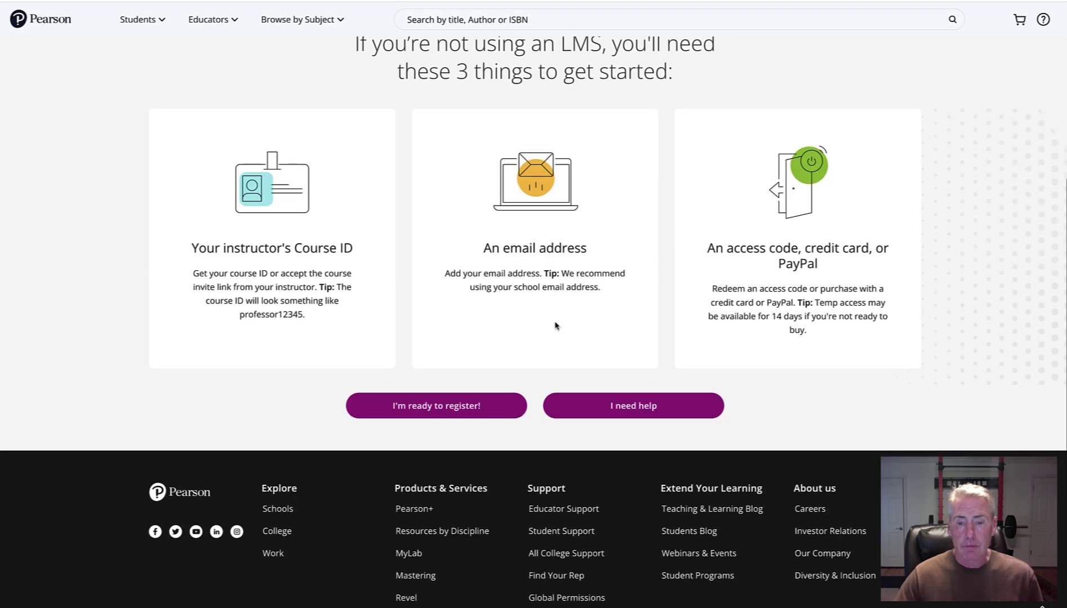
{"action": "left_click", "coordinate": [472, 407]}
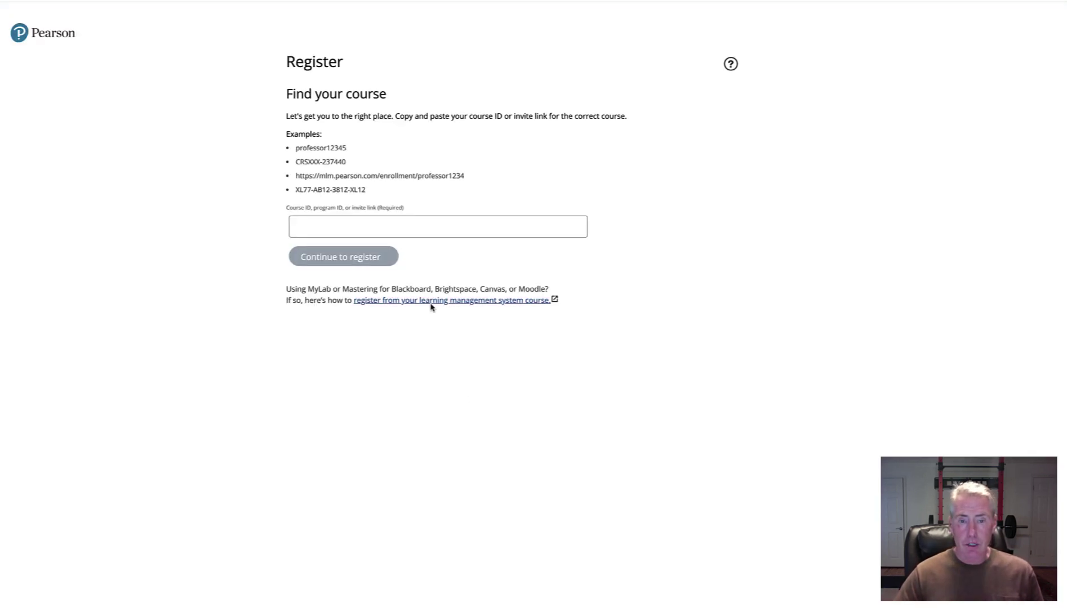
Step: Paste the copied Math 3A course ID into the Course ID field and continue
{"action": "left_click", "coordinate": [414, 226]}
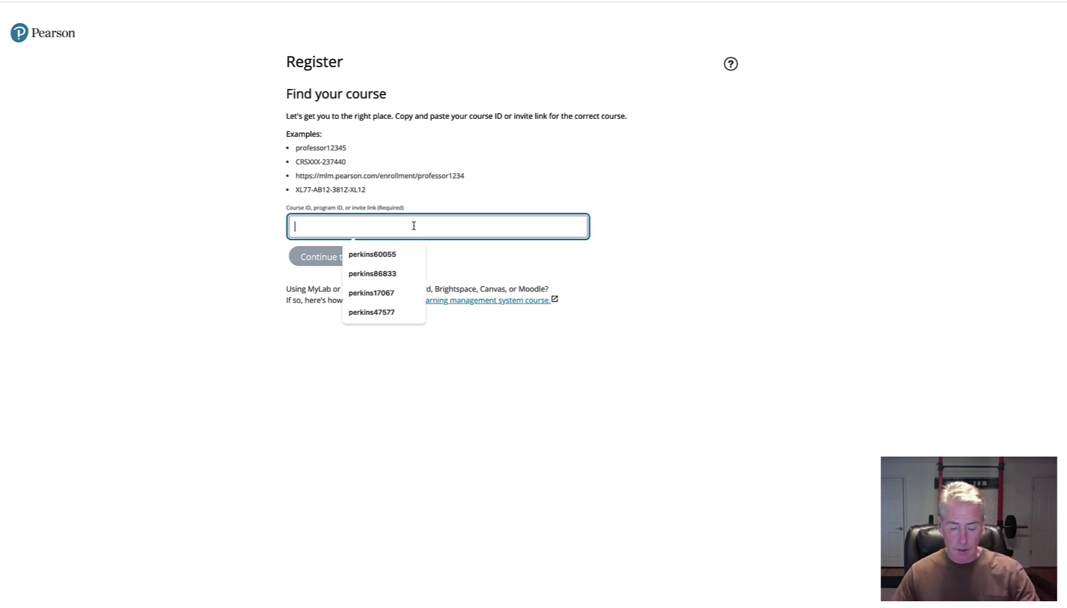
{"action": "key", "text": "ctrl+v"}
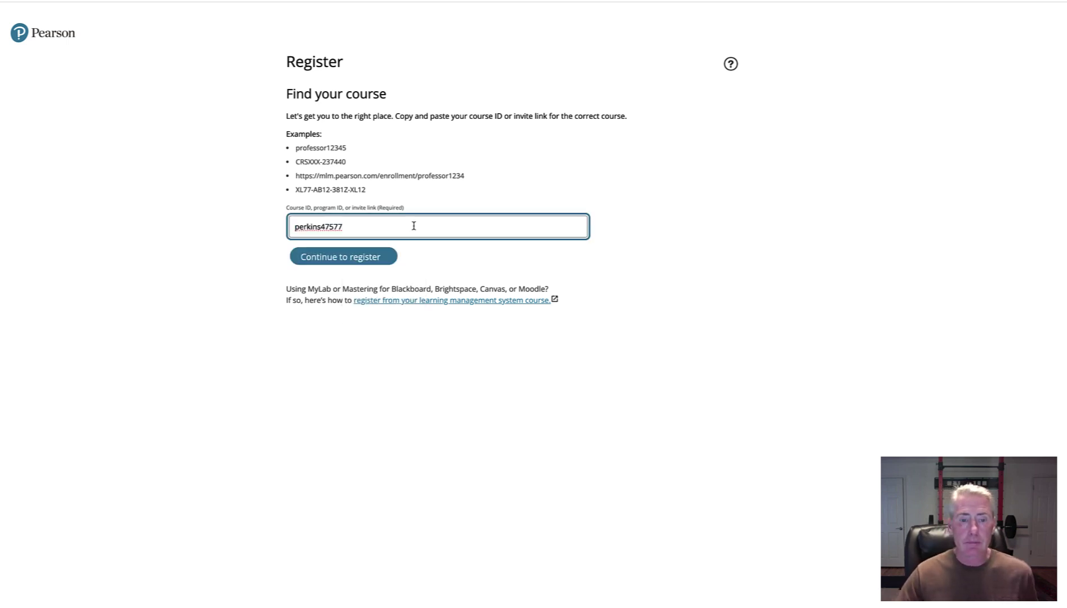
{"action": "left_click", "coordinate": [358, 262]}
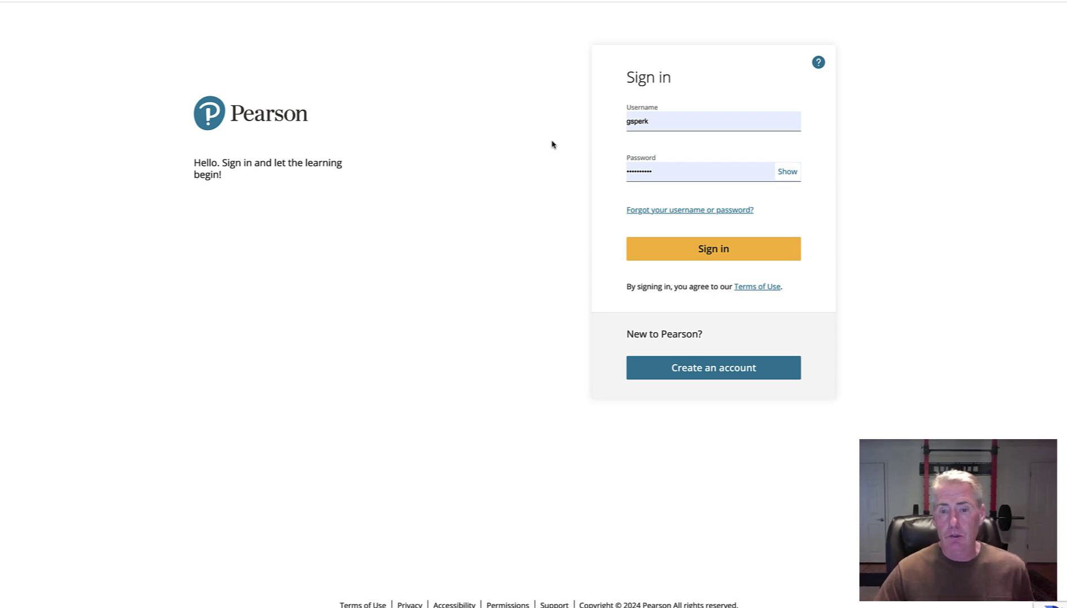
Step: Sign in with the prefilled Pearson username and password
{"action": "left_click", "coordinate": [665, 254]}
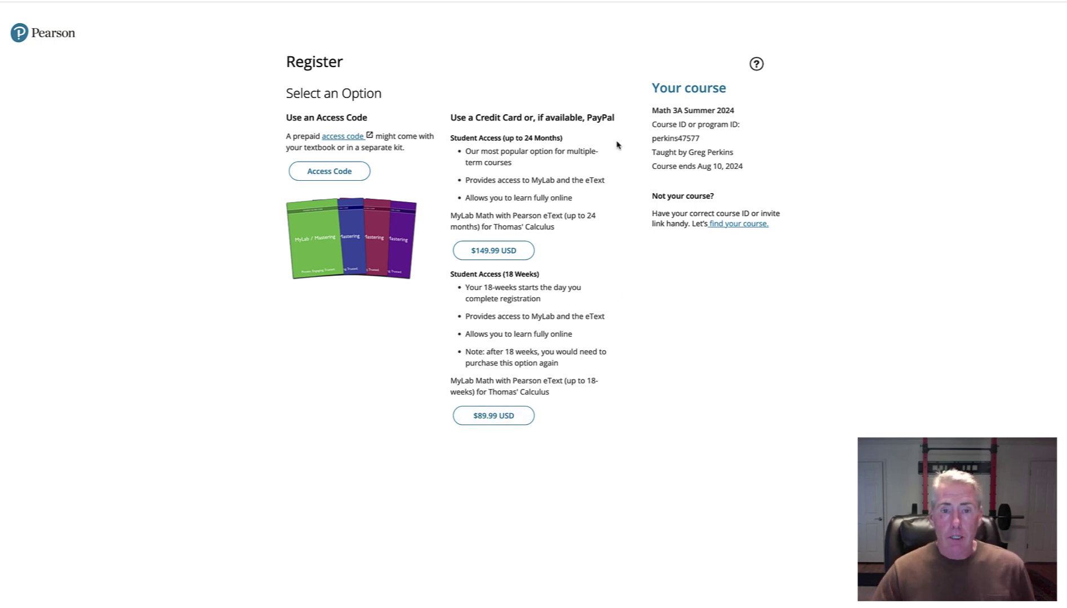
Step: After reviewing the access code, $149.99 and $89.99 options, switch to the instructor's courses
{"action": "key", "text": "alt+Tab"}
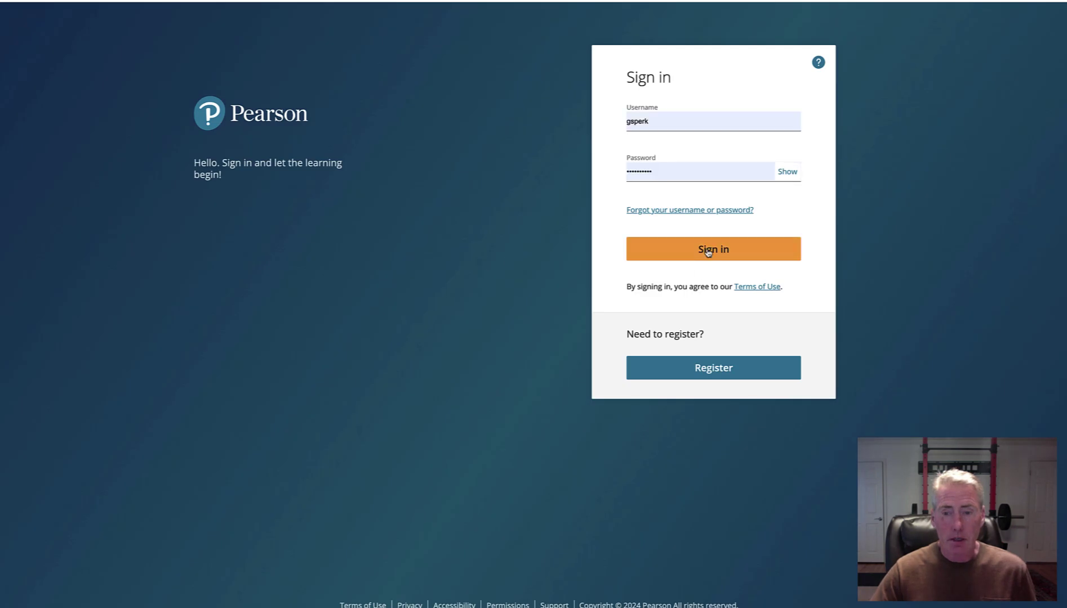
Step: Sign in as instructor and open the Math 3A Summer 2024 Assignments list
{"action": "left_click", "coordinate": [707, 252]}
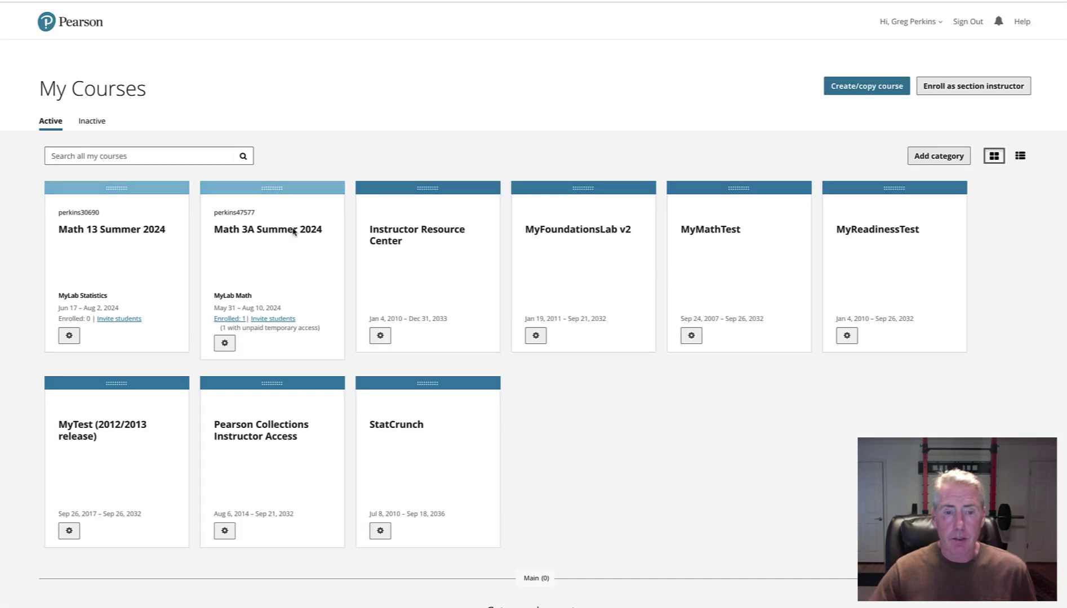
{"action": "left_click", "coordinate": [293, 232]}
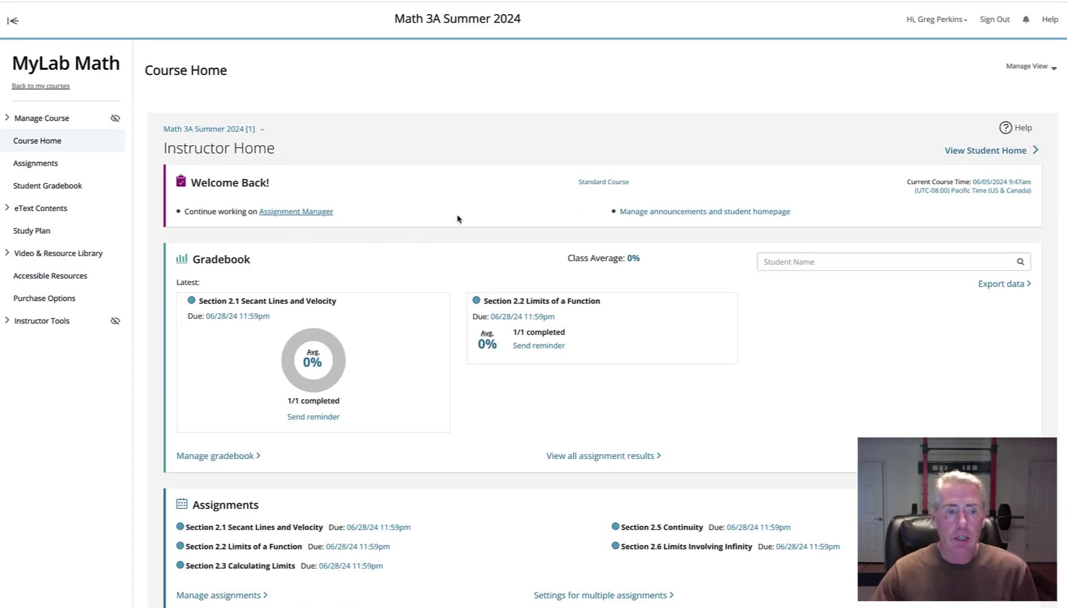
{"action": "left_click", "coordinate": [54, 169]}
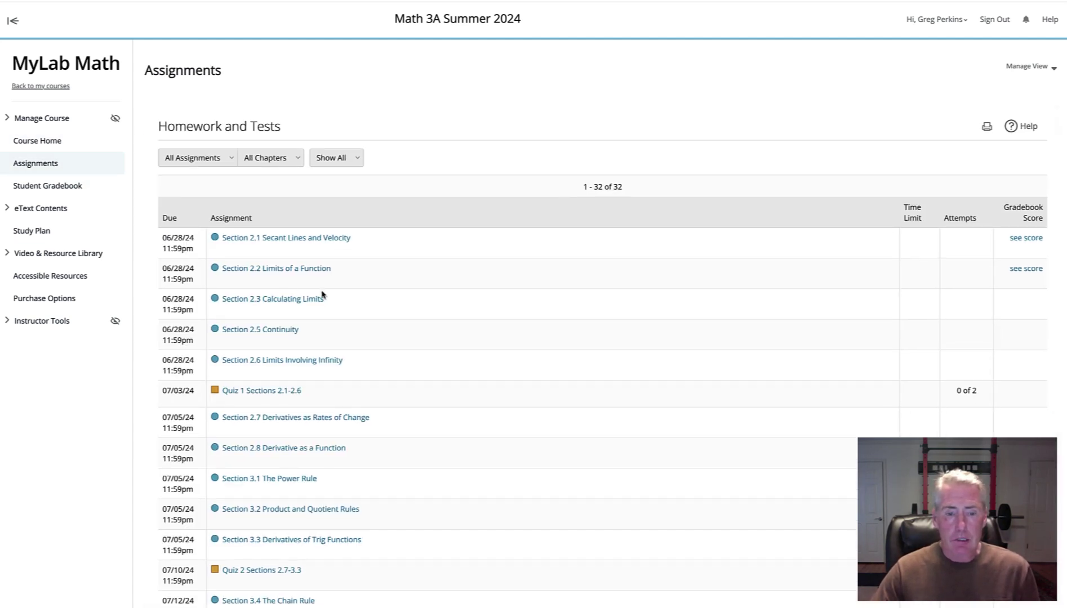
Step: Scroll through the 32 homework and quiz assignments and their due dates
{"action": "scroll", "coordinate": [318, 293], "scroll_direction": "down", "scroll_amount": 5}
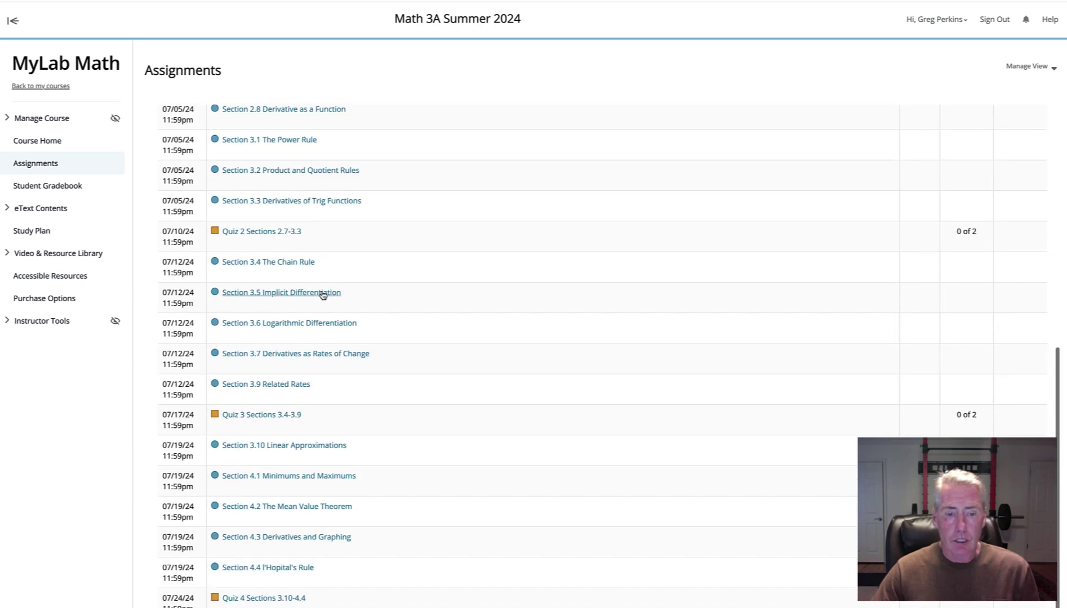
{"action": "scroll", "coordinate": [322, 295], "scroll_direction": "up", "scroll_amount": 3}
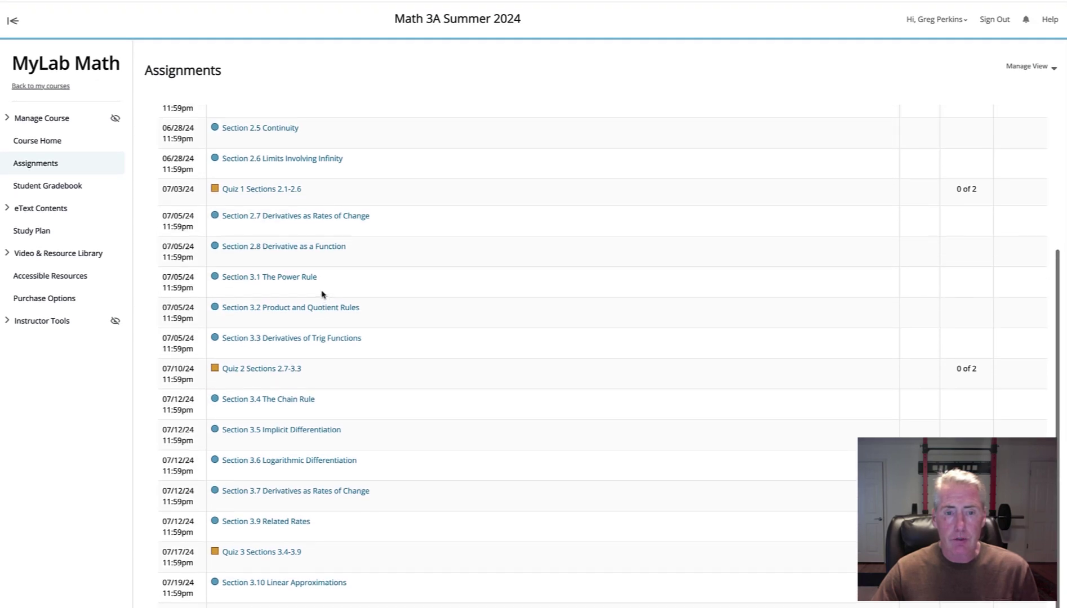
{"action": "scroll", "coordinate": [323, 295], "scroll_direction": "up", "scroll_amount": 4}
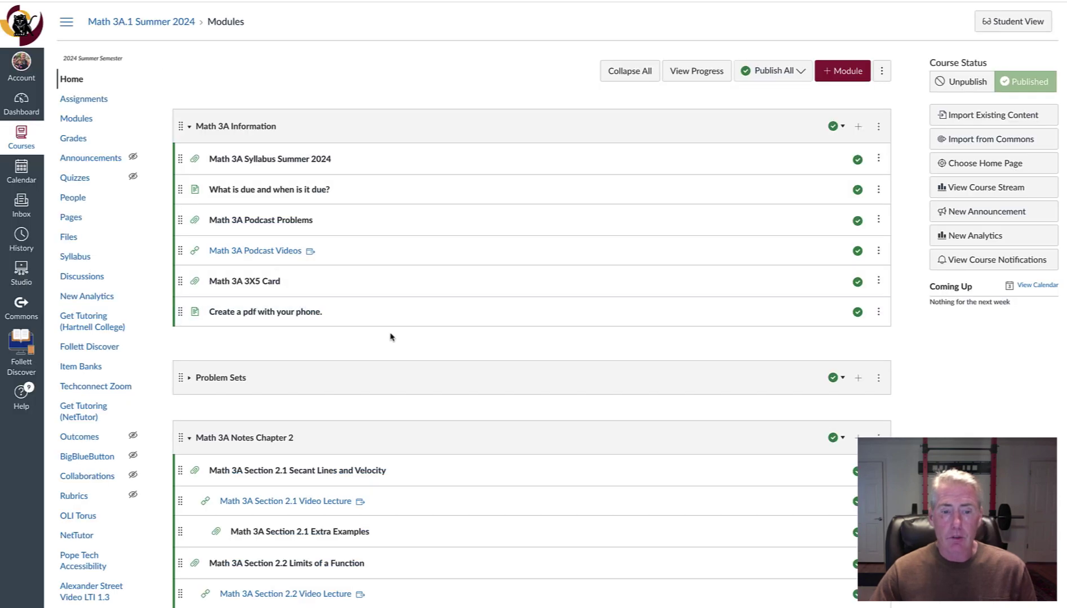
{"action": "scroll", "coordinate": [392, 337], "scroll_direction": "down", "scroll_amount": 3}
{"action": "scroll", "coordinate": [391, 336], "scroll_direction": "down", "scroll_amount": 2}
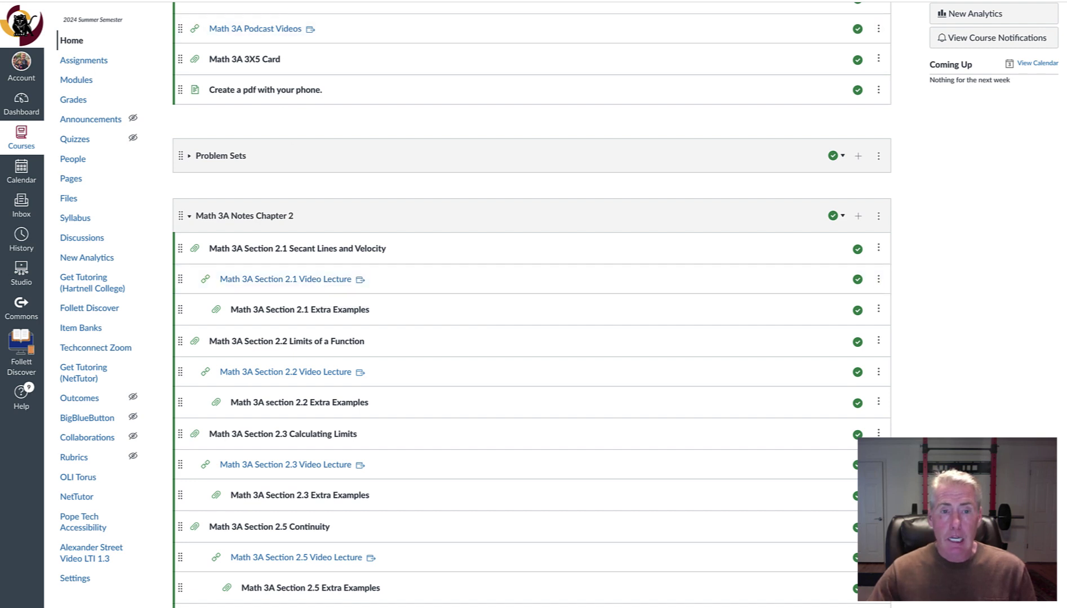
Step: Return from the Canvas Chapter 2 module to the MyLab Math Assignments list
{"action": "key", "text": "ctrl+Tab"}
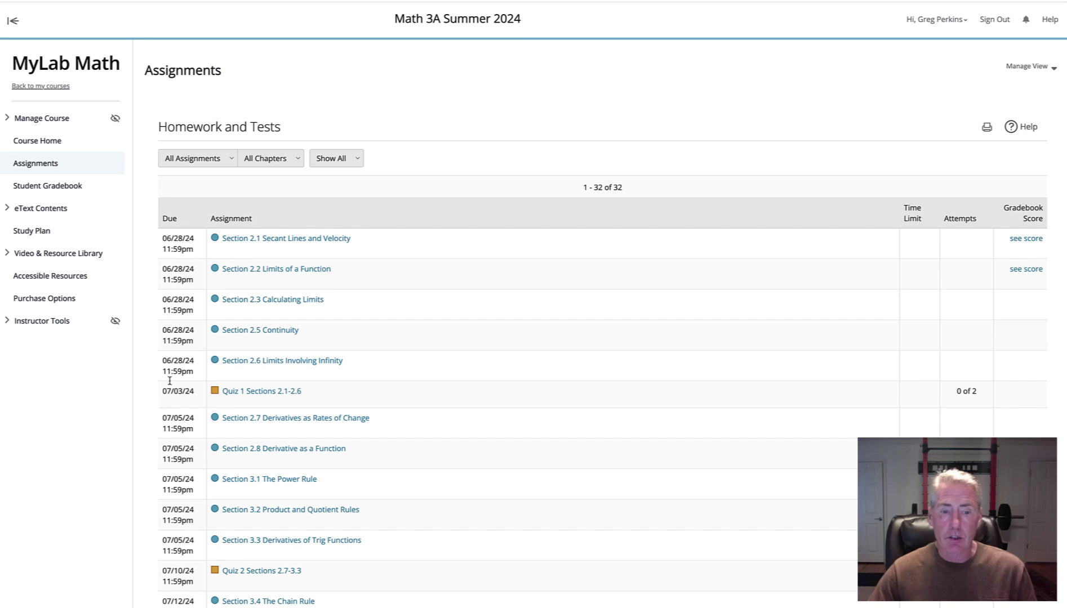
Step: Launch the Section 2.1 Secant Lines and Velocity homework at its average-rate-of-change Question 1
{"action": "left_click", "coordinate": [298, 238]}
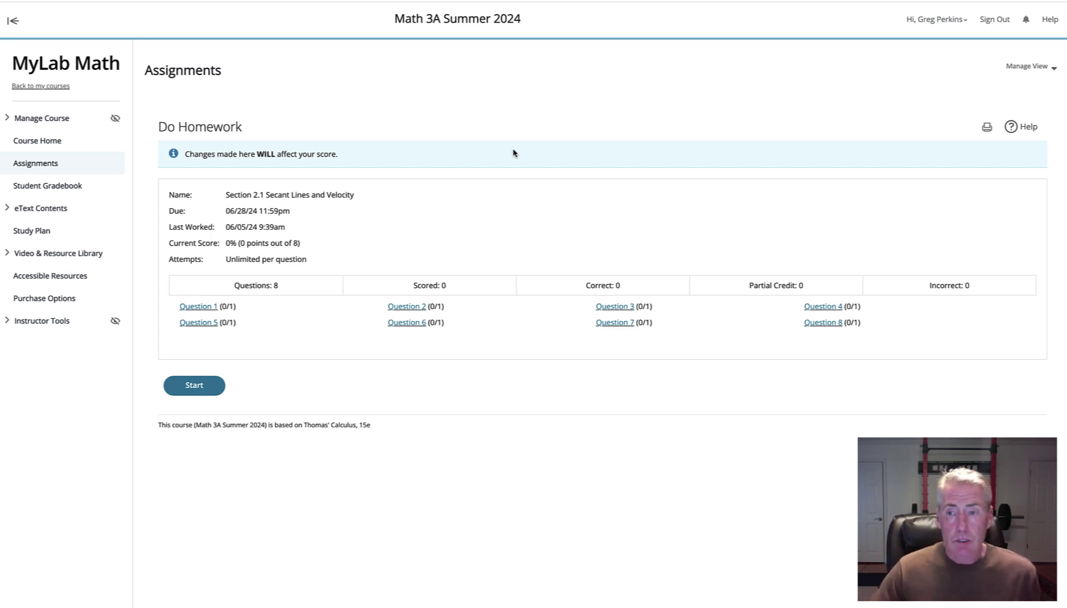
{"action": "left_click", "coordinate": [199, 308]}
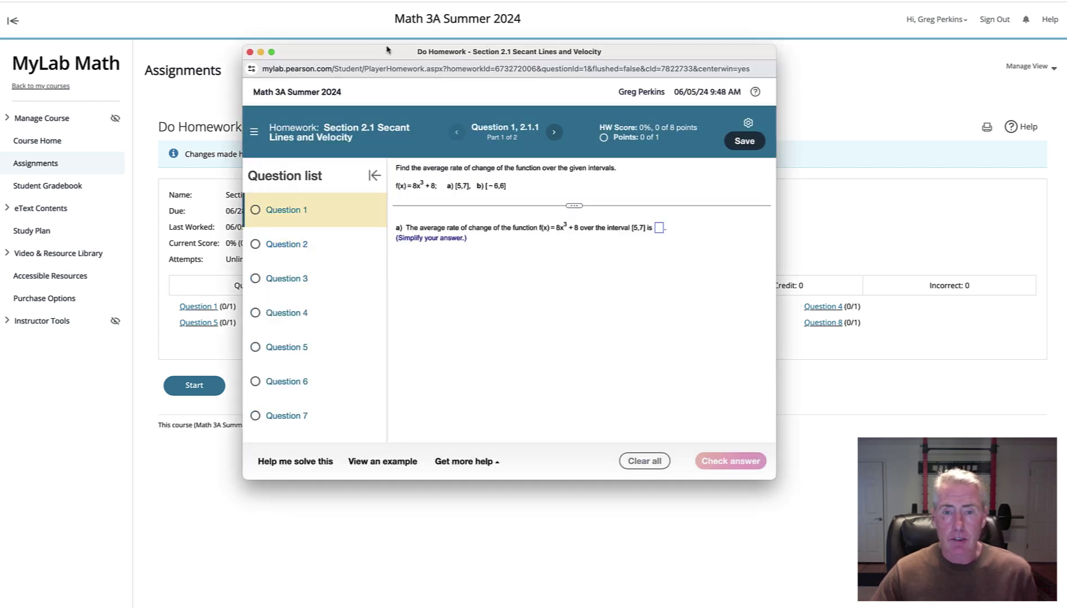
Step: Reposition the homework window and show Question 1's Textbook and Ask my instructor help options
{"action": "left_click_drag", "start_coordinate": [386, 51], "coordinate": [361, 60]}
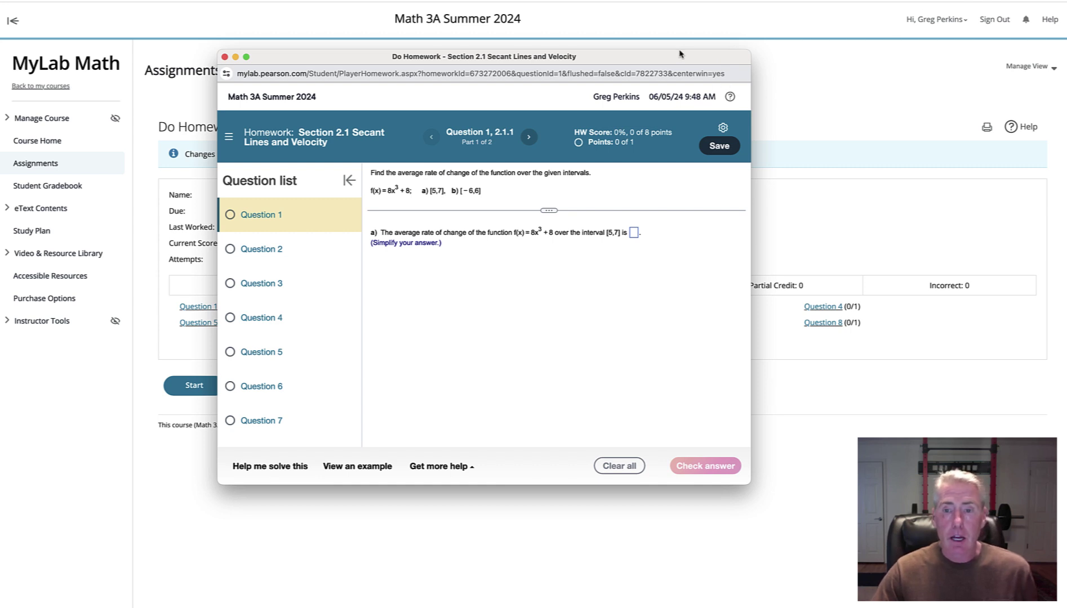
{"action": "left_click_drag", "start_coordinate": [678, 60], "coordinate": [658, 72]}
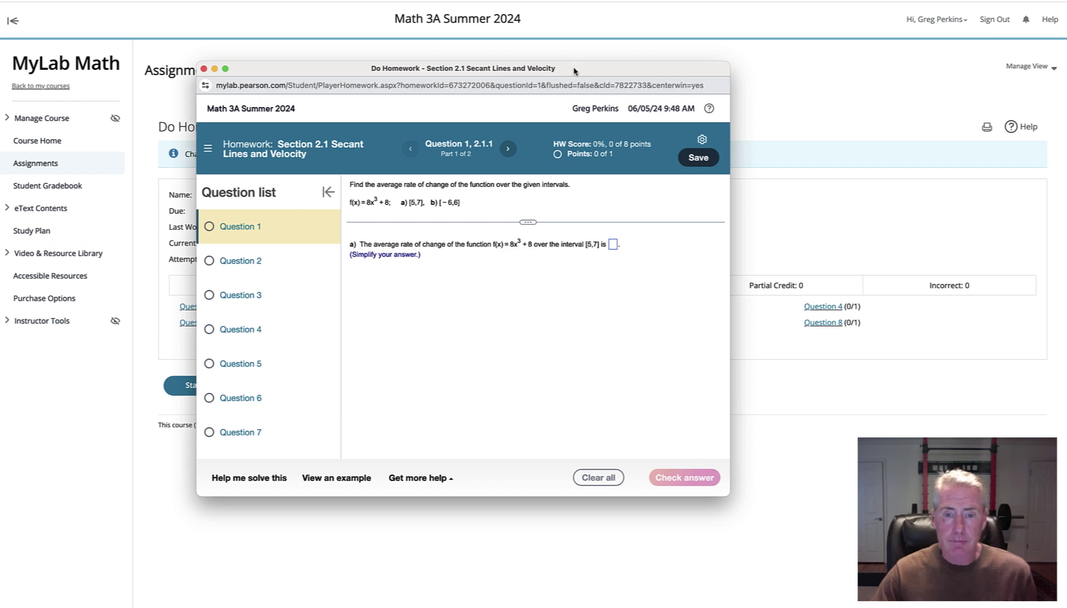
{"action": "left_click_drag", "start_coordinate": [575, 71], "coordinate": [582, 65]}
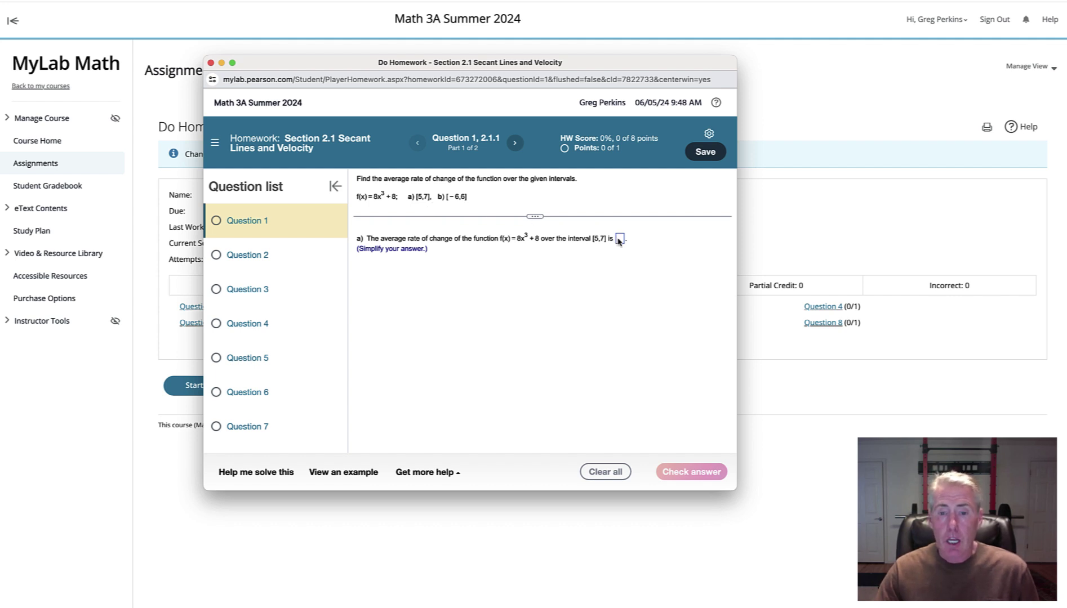
{"action": "left_click", "coordinate": [427, 477]}
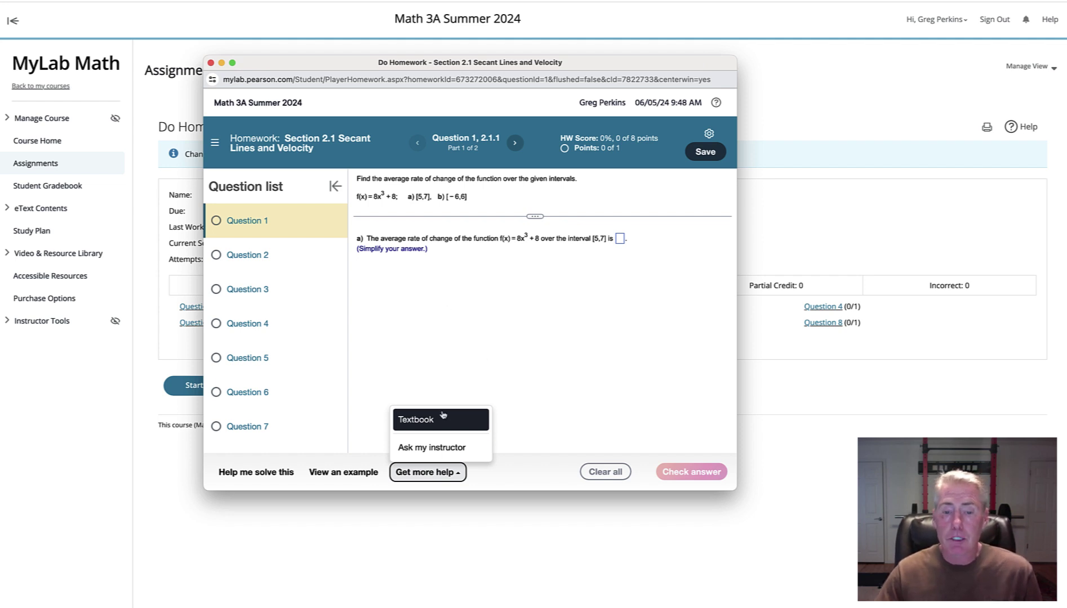
Step: Open the Ask my instructor message form for Question 1, then cancel without sending
{"action": "left_click", "coordinate": [446, 449]}
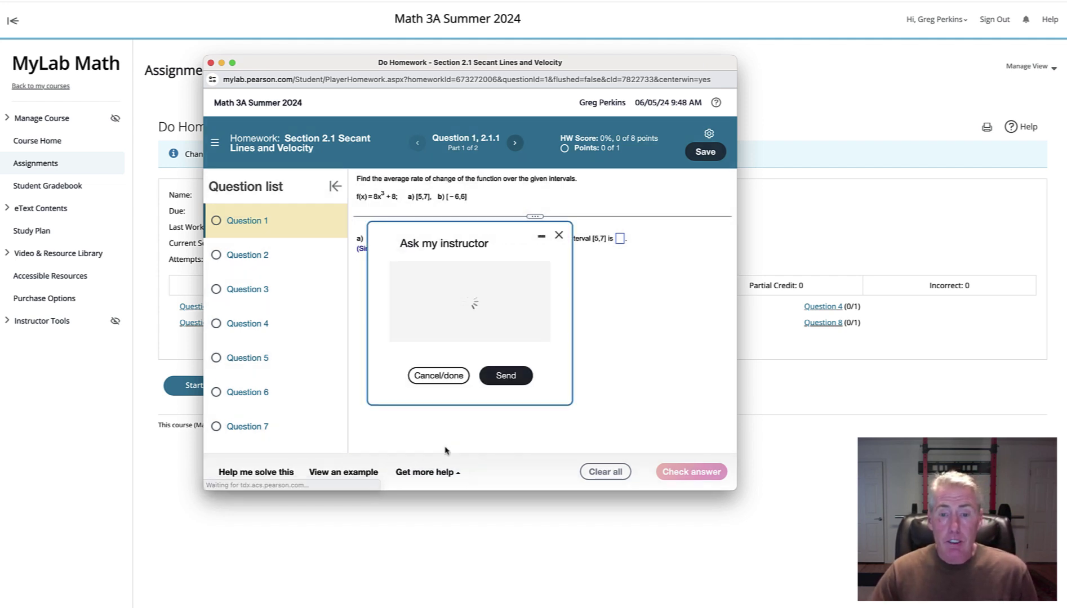
{"action": "left_click", "coordinate": [488, 325]}
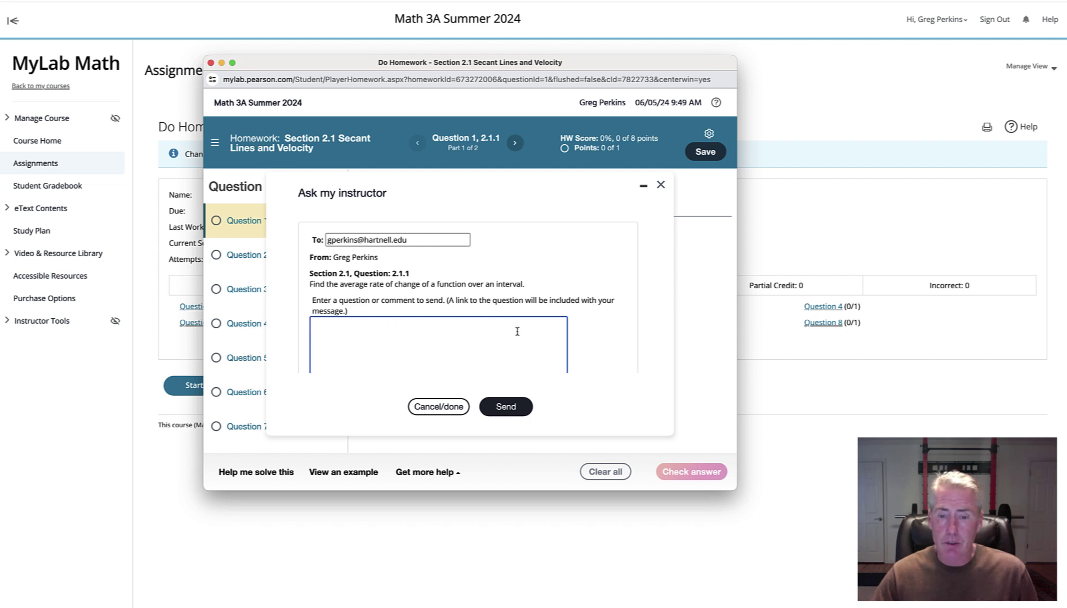
{"action": "left_click", "coordinate": [459, 408]}
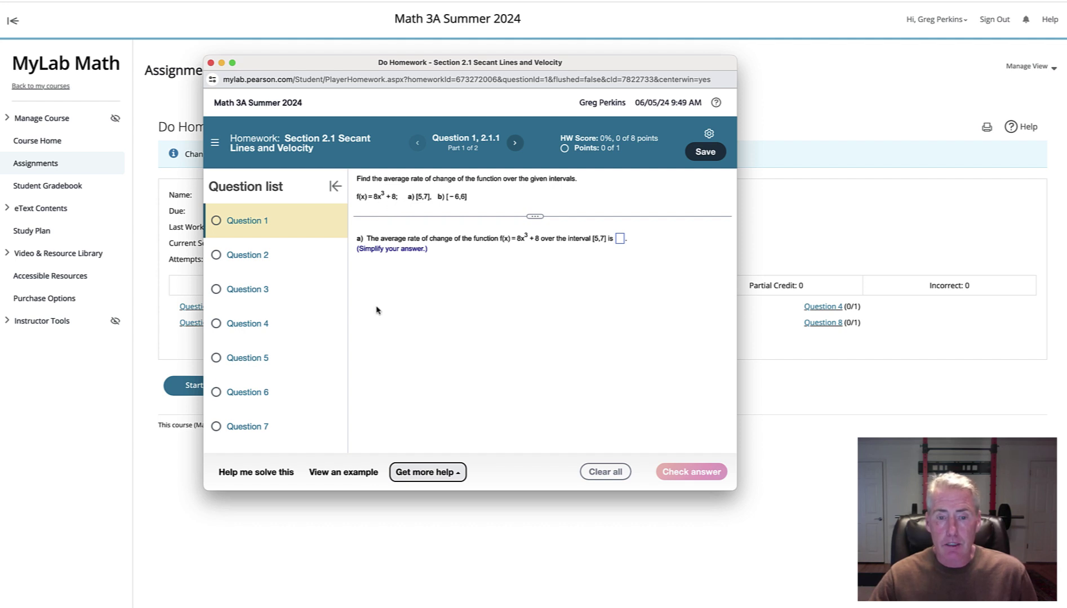
Step: Open View an example and step through it to Δy/Δx = 84 and its conclusion
{"action": "left_click", "coordinate": [356, 472]}
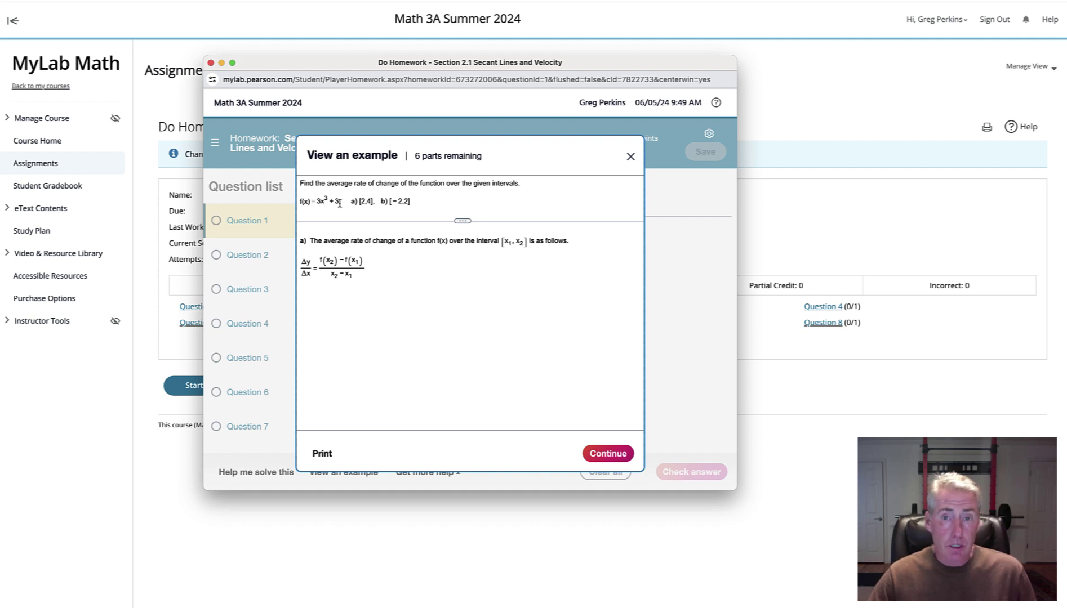
{"action": "left_click", "coordinate": [589, 455]}
{"action": "left_click", "coordinate": [602, 458]}
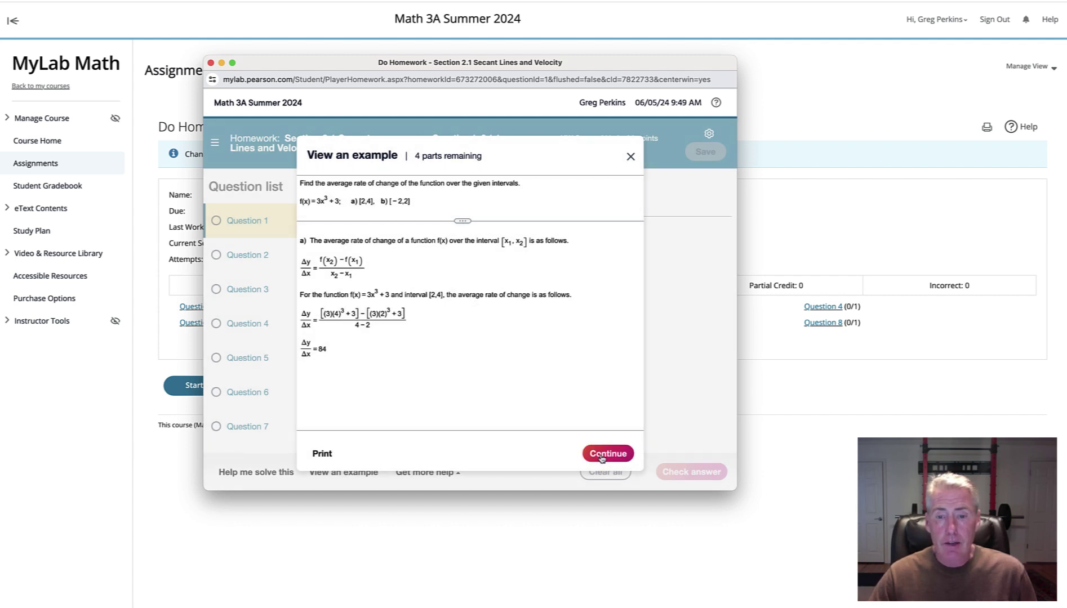
{"action": "left_click", "coordinate": [602, 456]}
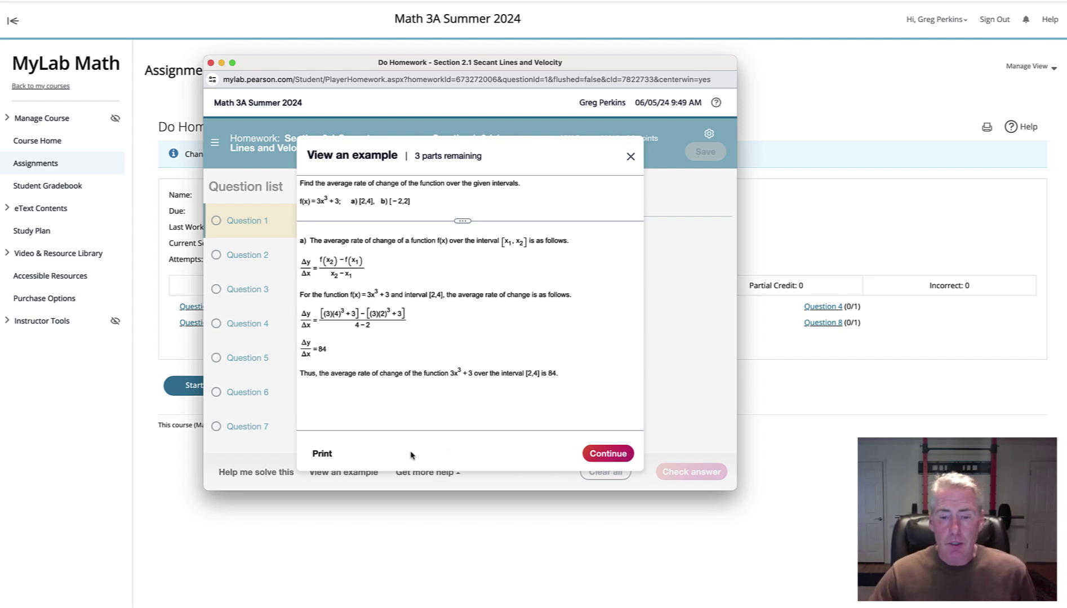
Step: View the worked example's print preview enlarged to the full solution, then close it
{"action": "left_click", "coordinate": [328, 457]}
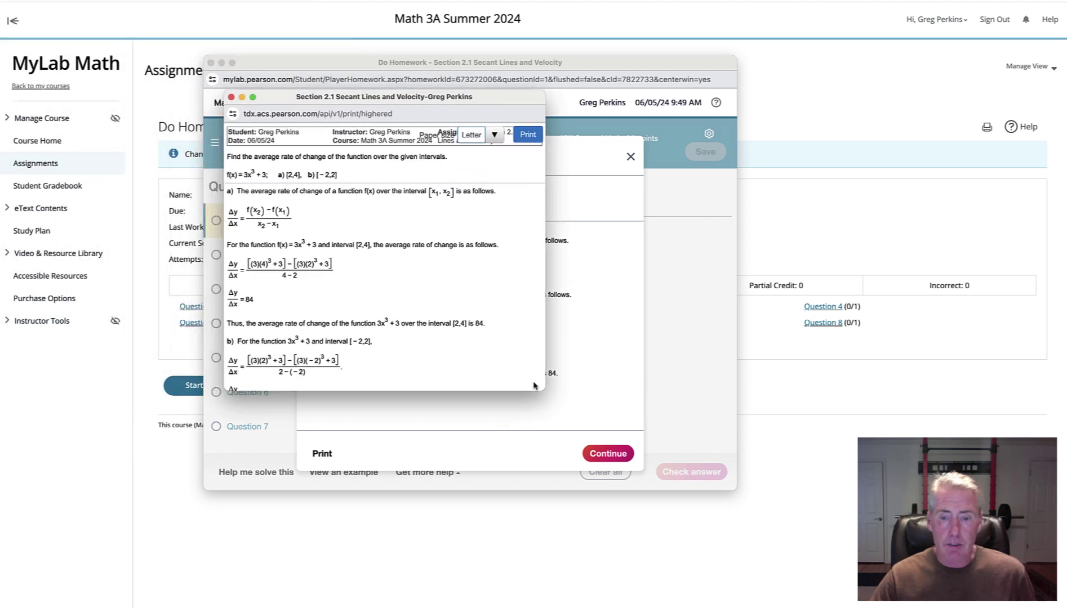
{"action": "left_click_drag", "start_coordinate": [544, 388], "coordinate": [668, 525]}
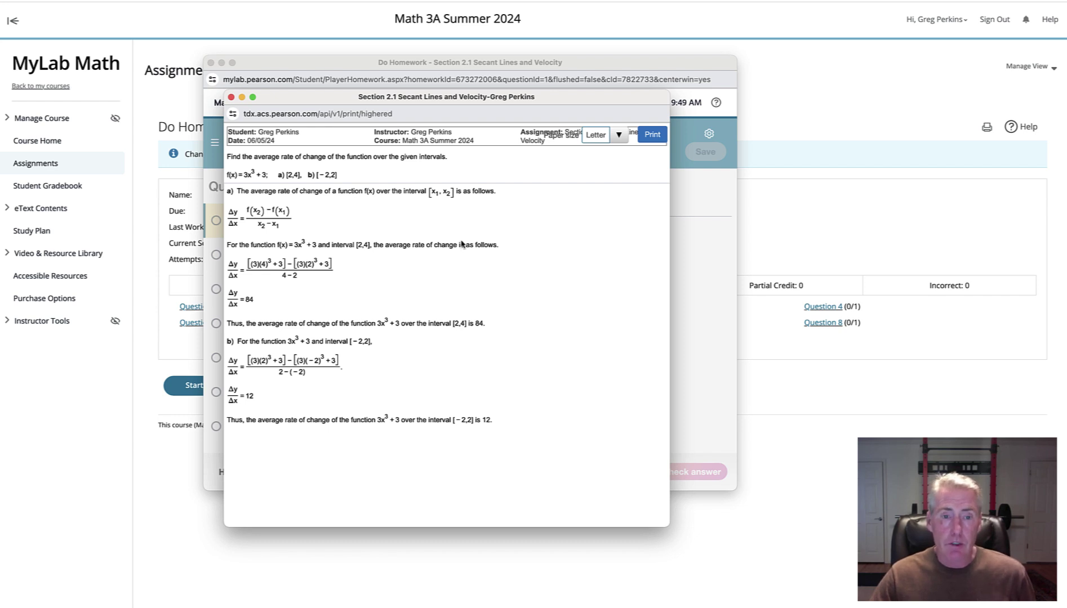
{"action": "left_click", "coordinate": [231, 98]}
Step: Advance the worked example to part b, then close it
{"action": "left_click", "coordinate": [601, 456]}
{"action": "left_click", "coordinate": [601, 456]}
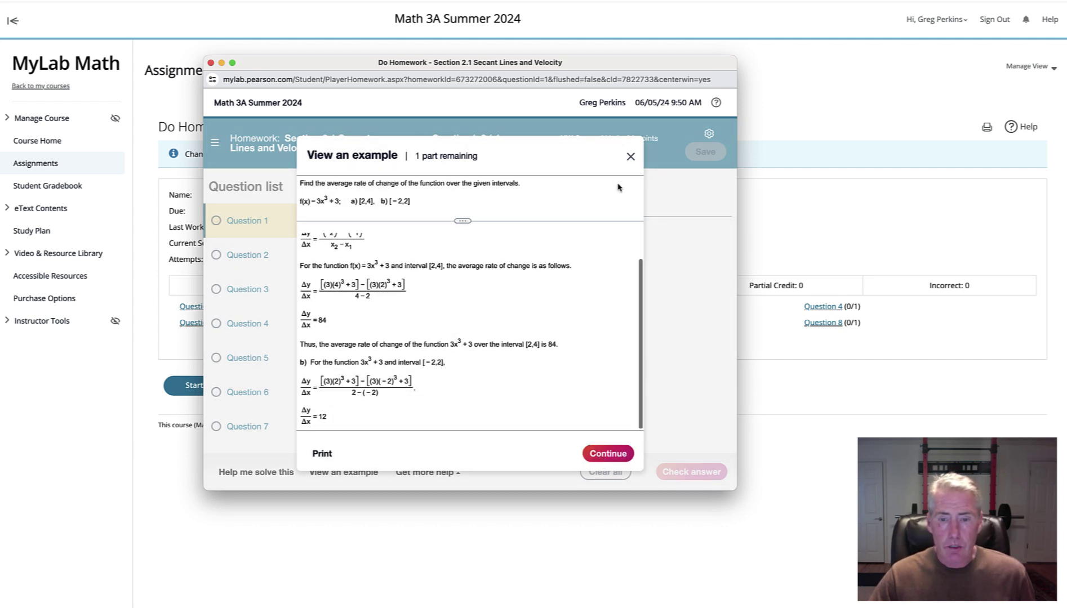
{"action": "left_click", "coordinate": [631, 158]}
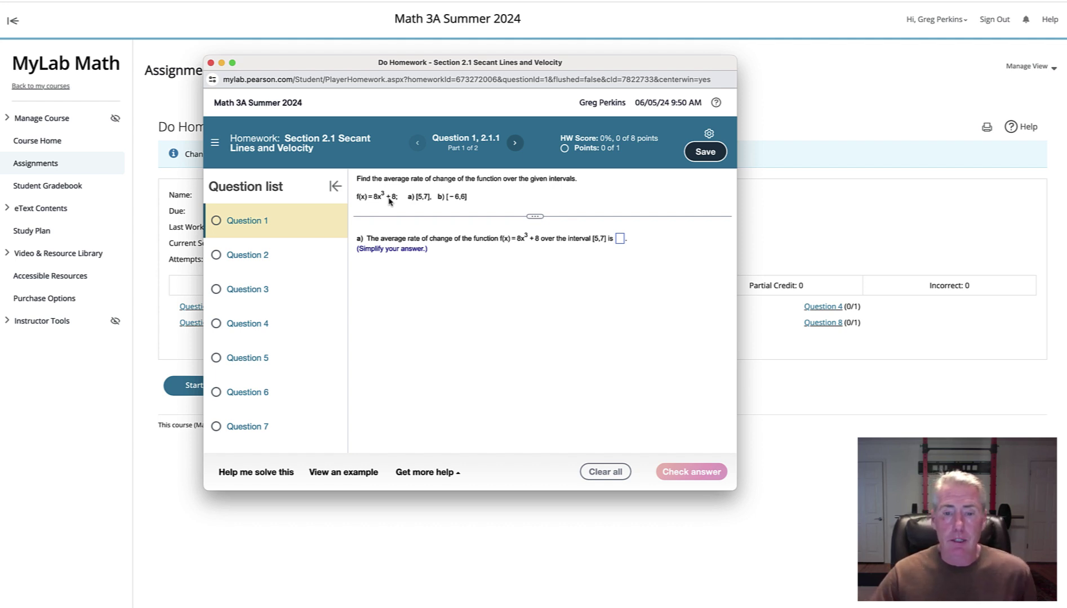
Step: Check Question 1's extra help options, Textbook and Ask my instructor, then dismiss them
{"action": "left_click", "coordinate": [451, 473]}
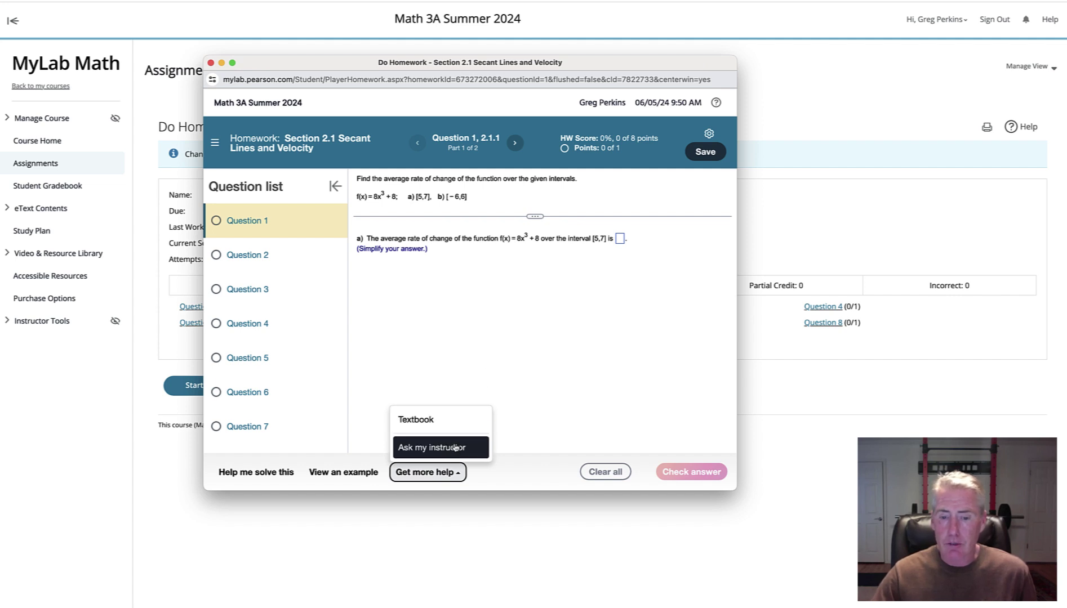
{"action": "left_click", "coordinate": [547, 382]}
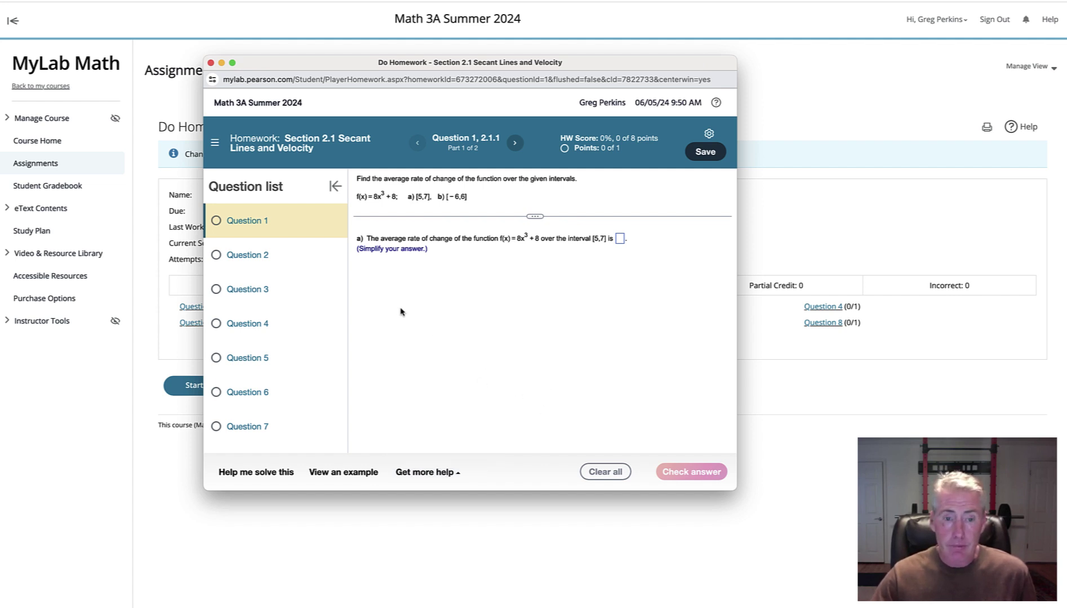
Step: Leave the homework player, then briefly open Question 2 and close it
{"action": "left_click", "coordinate": [212, 66]}
{"action": "left_click", "coordinate": [531, 178]}
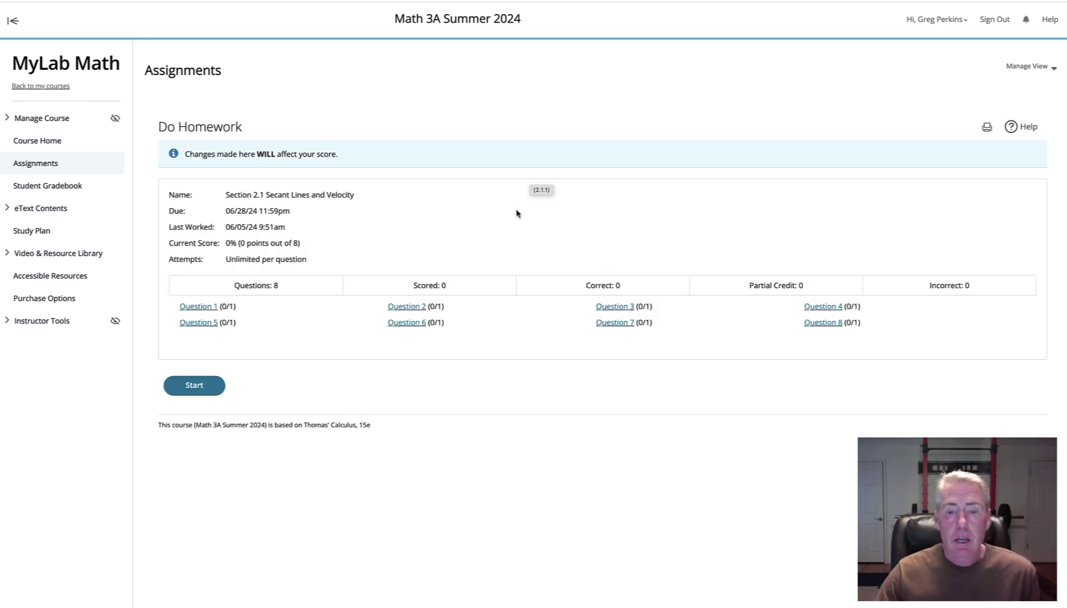
{"action": "left_click", "coordinate": [407, 307]}
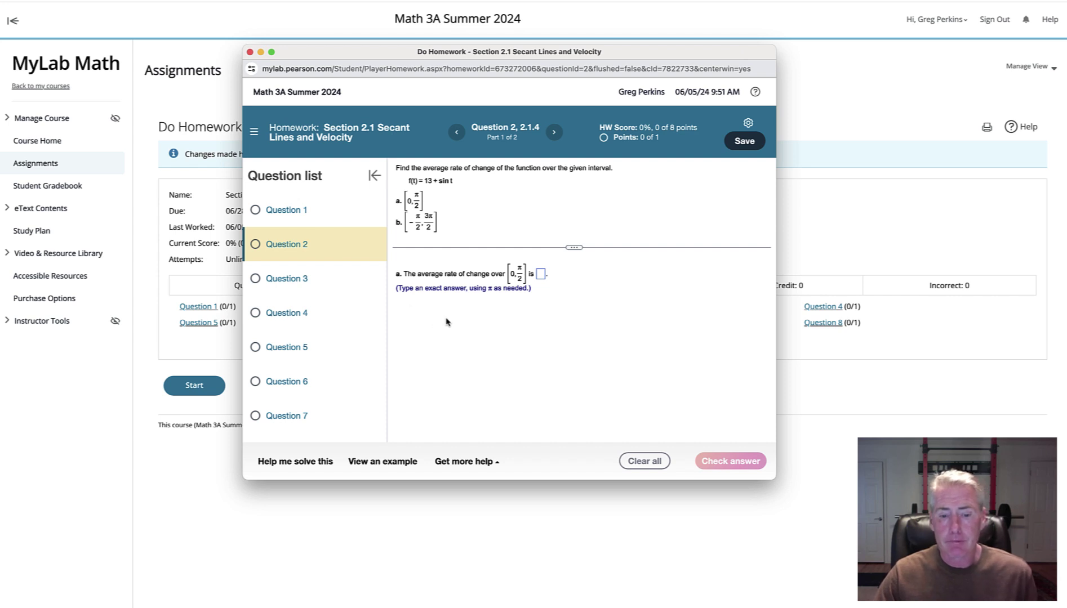
{"action": "left_click", "coordinate": [250, 52]}
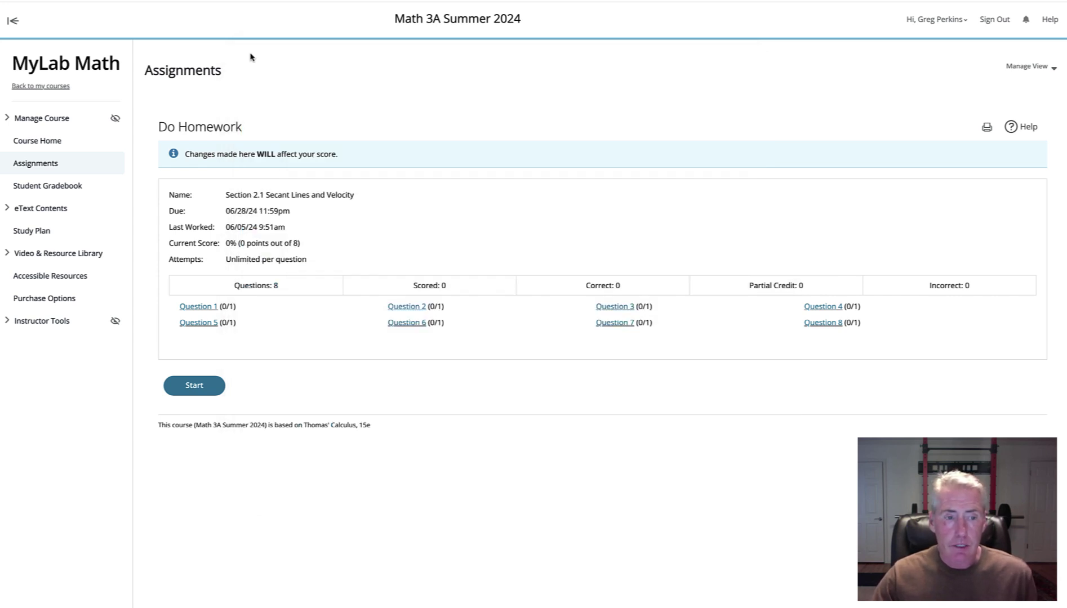
Step: Browse the eText chapter list and Chapter 2: Limits and Continuity, then open the Video & Resource Library
{"action": "left_click", "coordinate": [65, 211]}
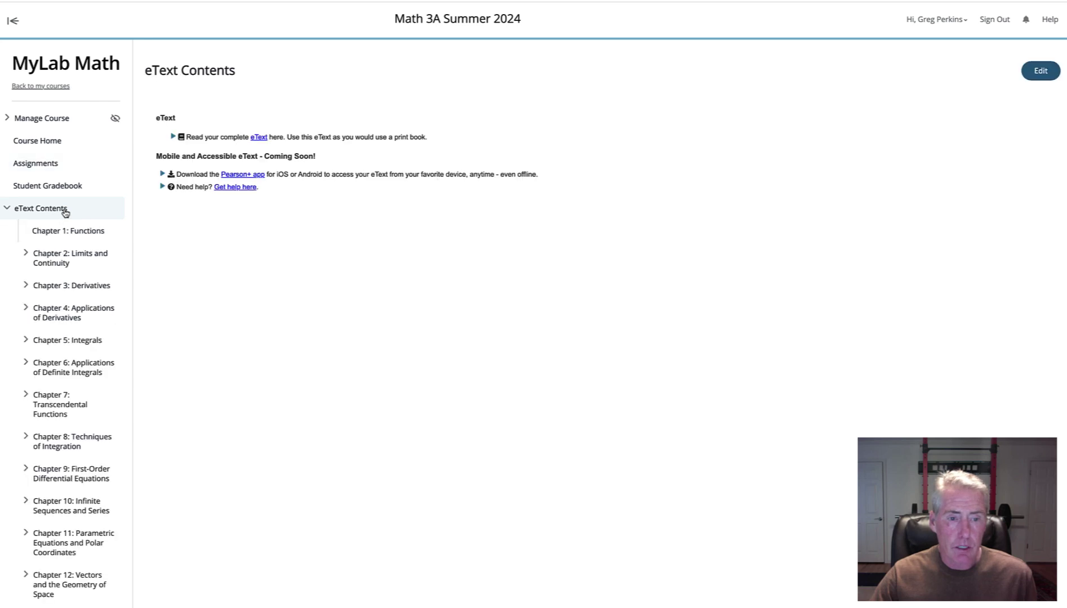
{"action": "left_click", "coordinate": [65, 212]}
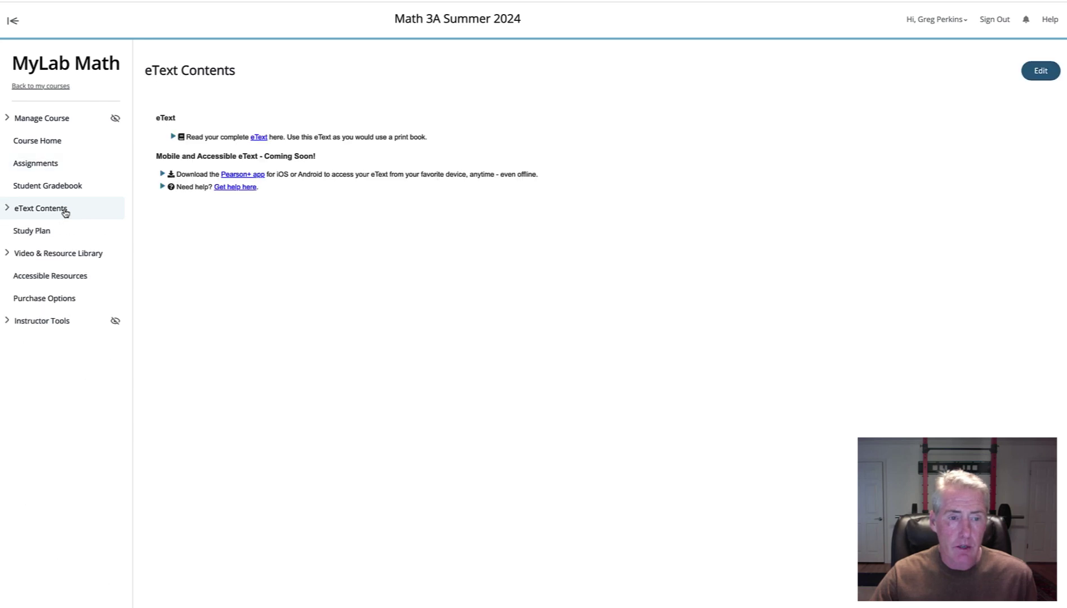
{"action": "left_click", "coordinate": [65, 211]}
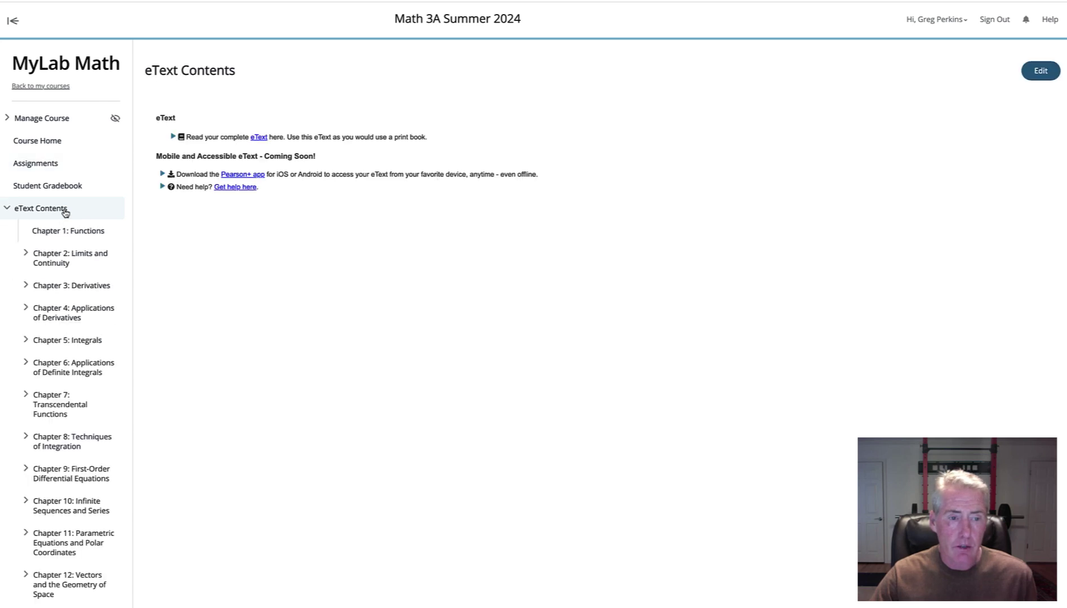
{"action": "left_click", "coordinate": [72, 258]}
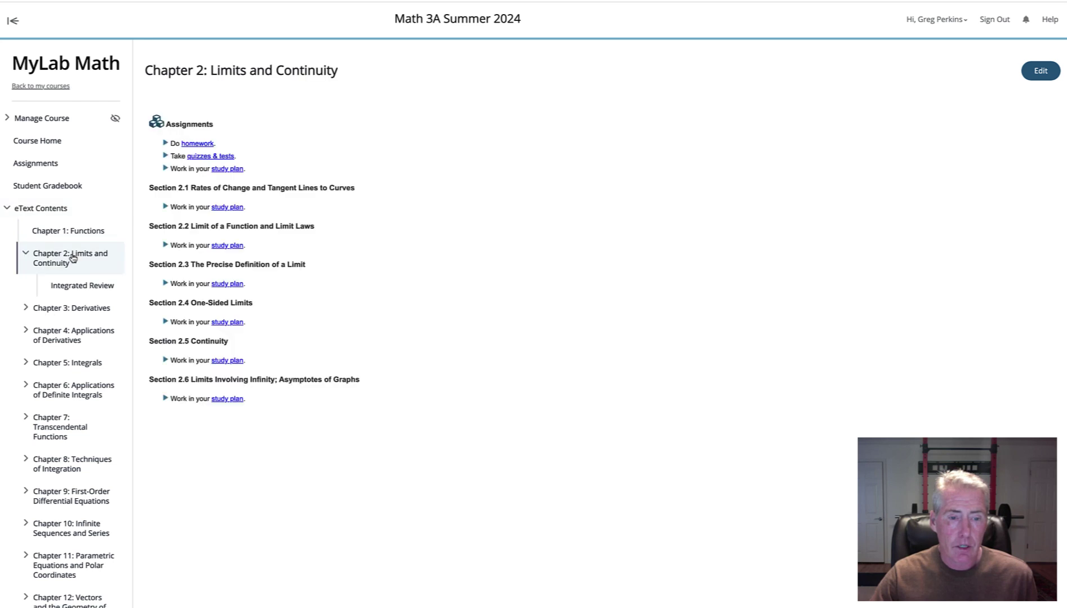
{"action": "left_click", "coordinate": [8, 210]}
{"action": "left_click", "coordinate": [64, 260]}
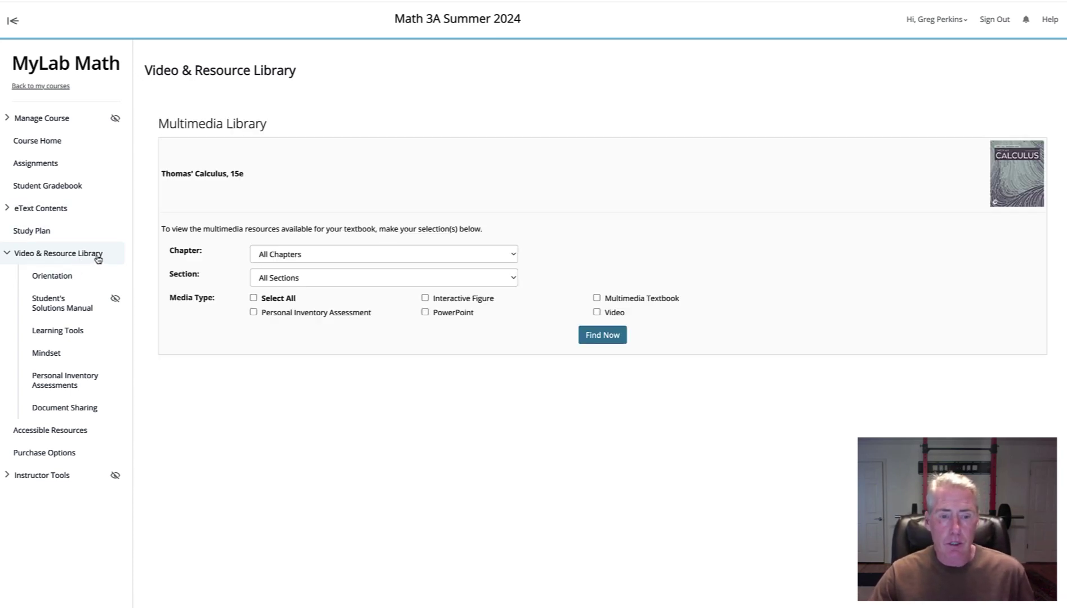
Step: Filter the Multimedia Library to Chapter 2, Section 2.2 with all media types and review the results
{"action": "left_click", "coordinate": [462, 256]}
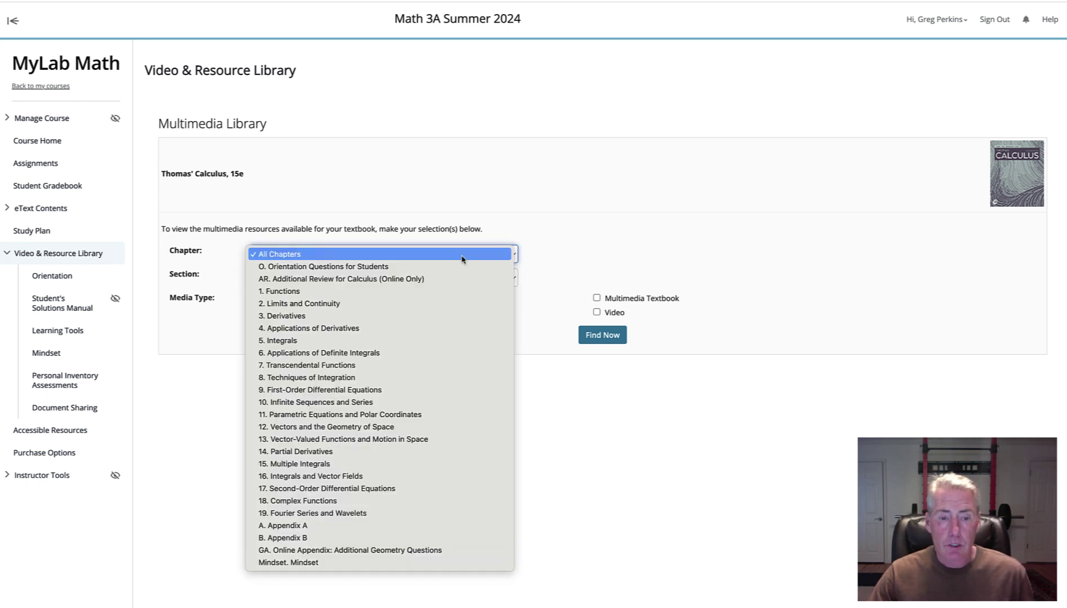
{"action": "left_click", "coordinate": [435, 305]}
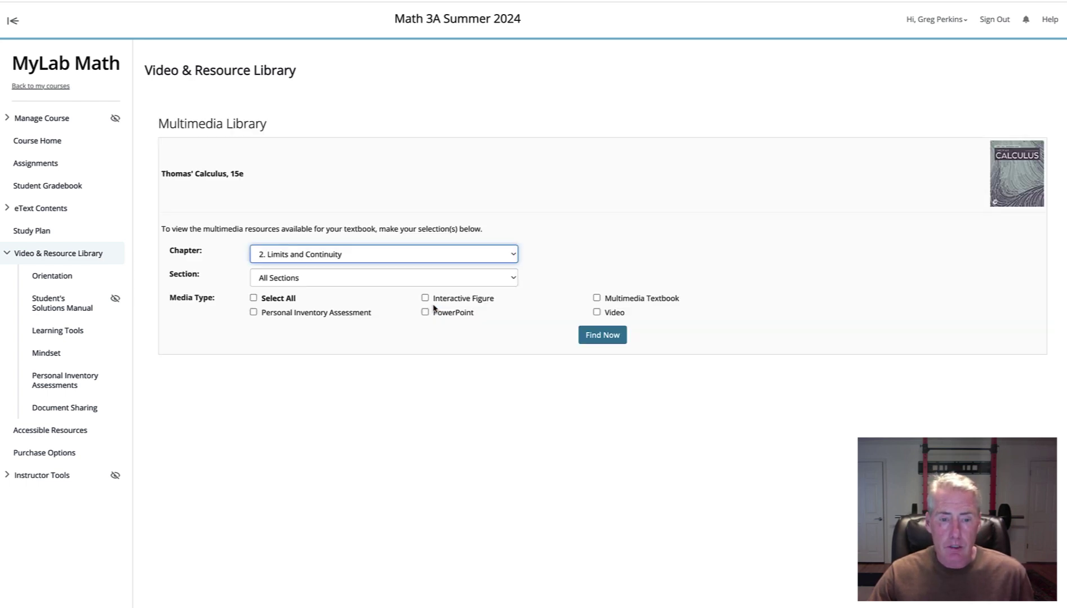
{"action": "left_click", "coordinate": [421, 282]}
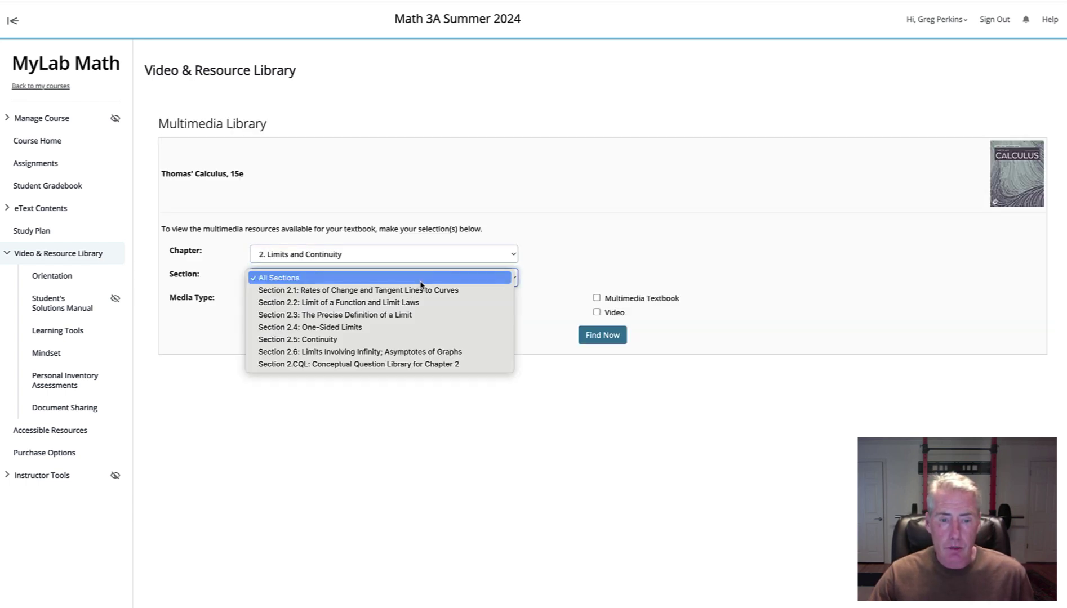
{"action": "left_click", "coordinate": [403, 318]}
{"action": "left_click", "coordinate": [418, 280]}
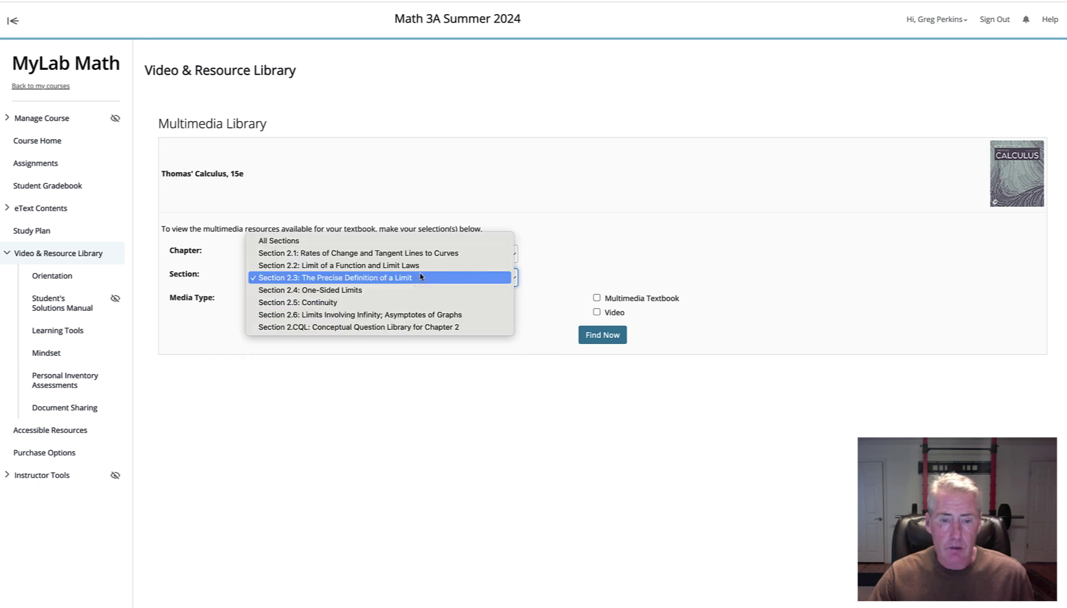
{"action": "left_click", "coordinate": [421, 268]}
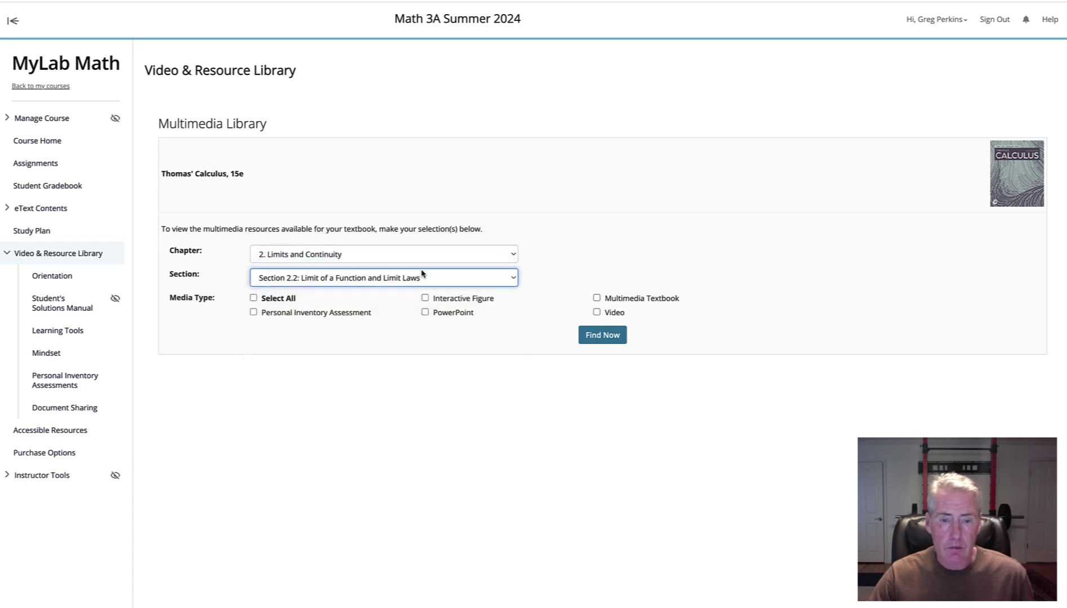
{"action": "left_click", "coordinate": [255, 298]}
{"action": "left_click", "coordinate": [594, 337]}
{"action": "scroll", "coordinate": [517, 378], "scroll_direction": "down", "scroll_amount": 2}
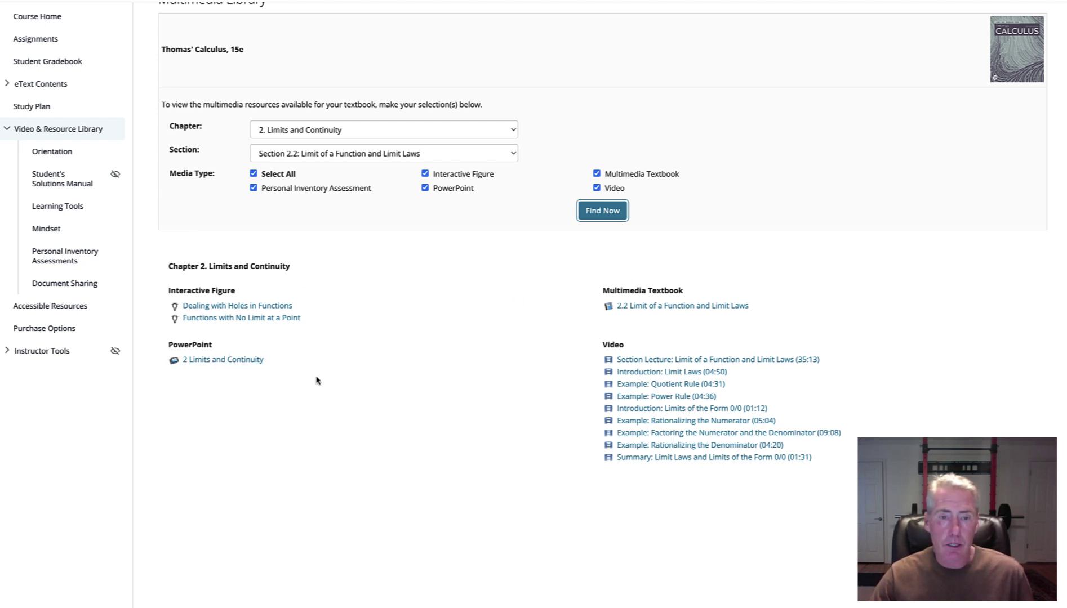
{"action": "scroll", "coordinate": [316, 380], "scroll_direction": "up", "scroll_amount": 3}
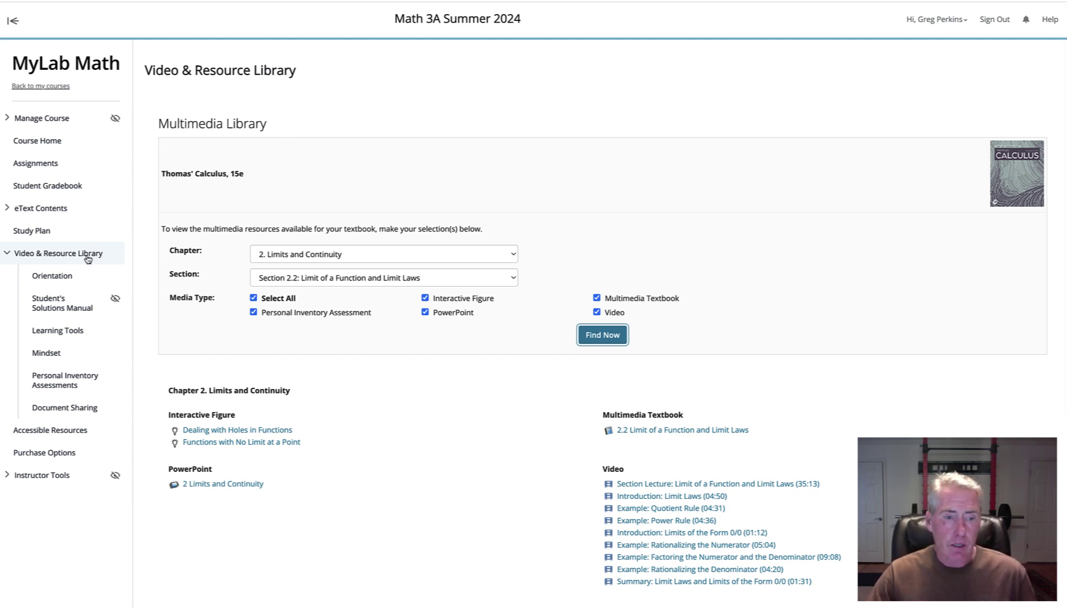
Step: Go to the Math 3A Summer 2024 Assignments page from the sidebar
{"action": "left_click", "coordinate": [57, 166]}
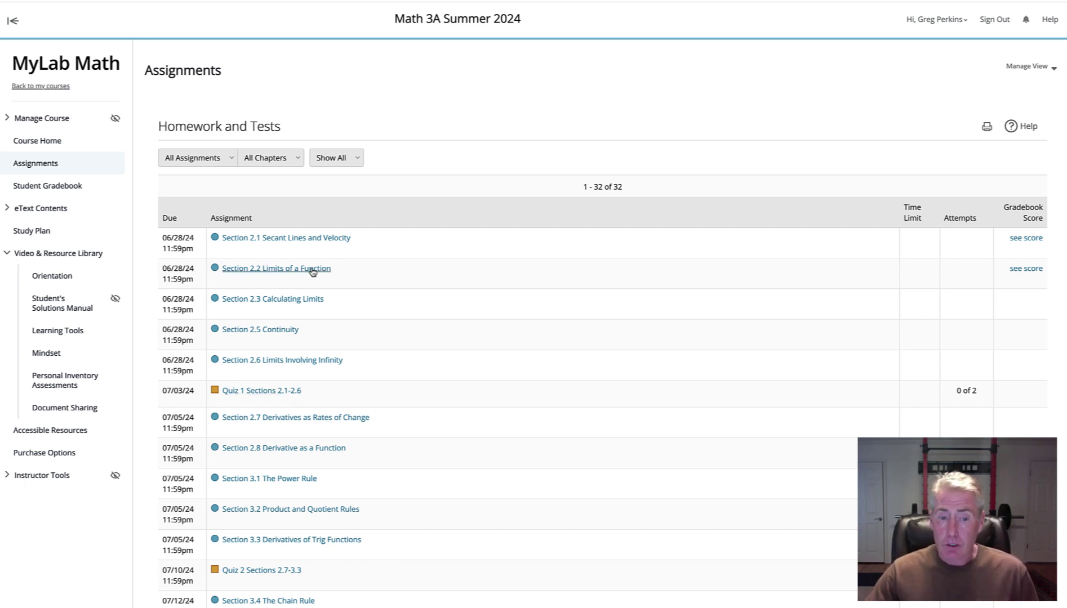
{"action": "left_click", "coordinate": [287, 397]}
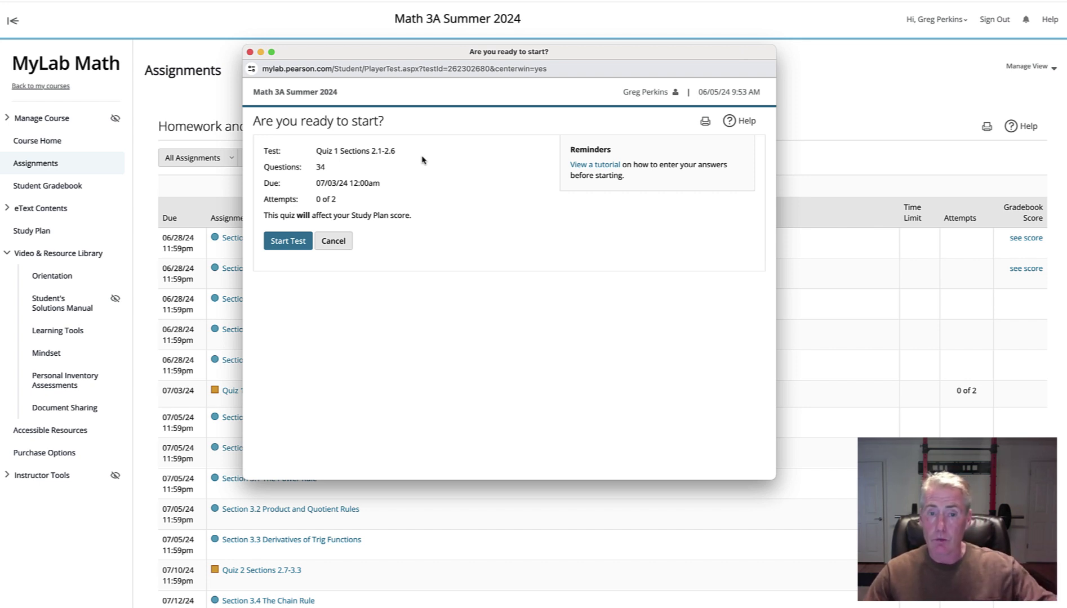
{"action": "left_click", "coordinate": [333, 241]}
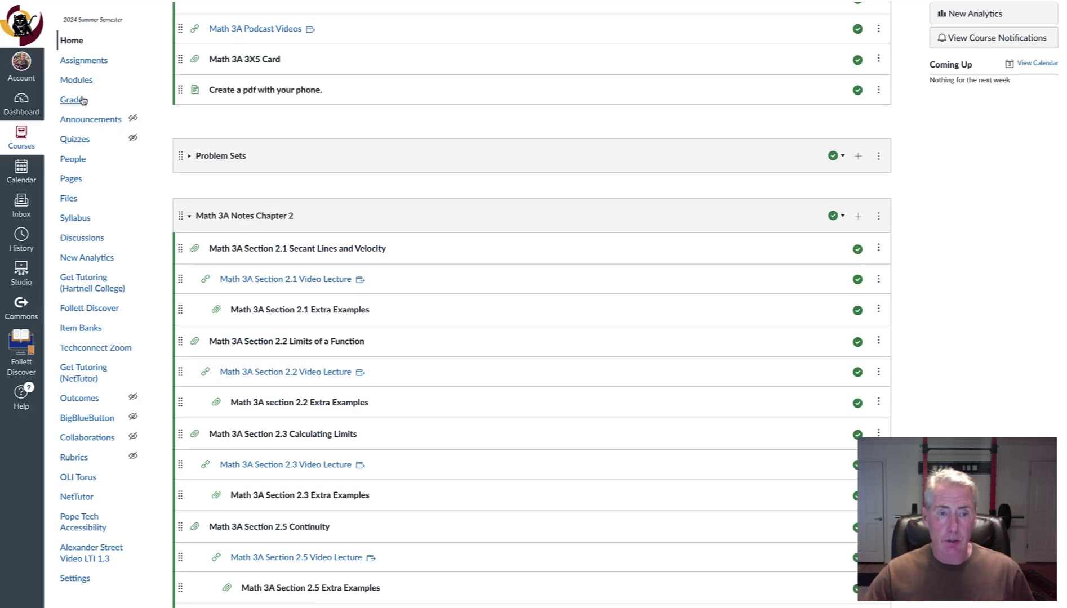
Step: Open Math 3A.1 Assignments in Canvas and scroll through the Homework, Problem Sets, Quiz and Podcast groups
{"action": "left_click", "coordinate": [98, 66]}
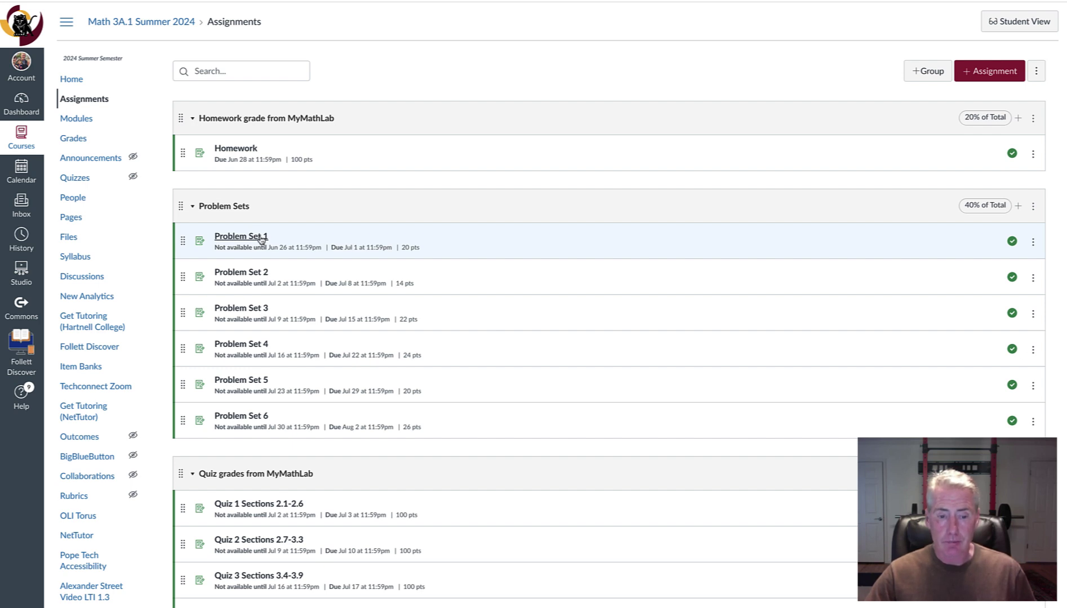
{"action": "scroll", "coordinate": [261, 240], "scroll_direction": "down", "scroll_amount": 3}
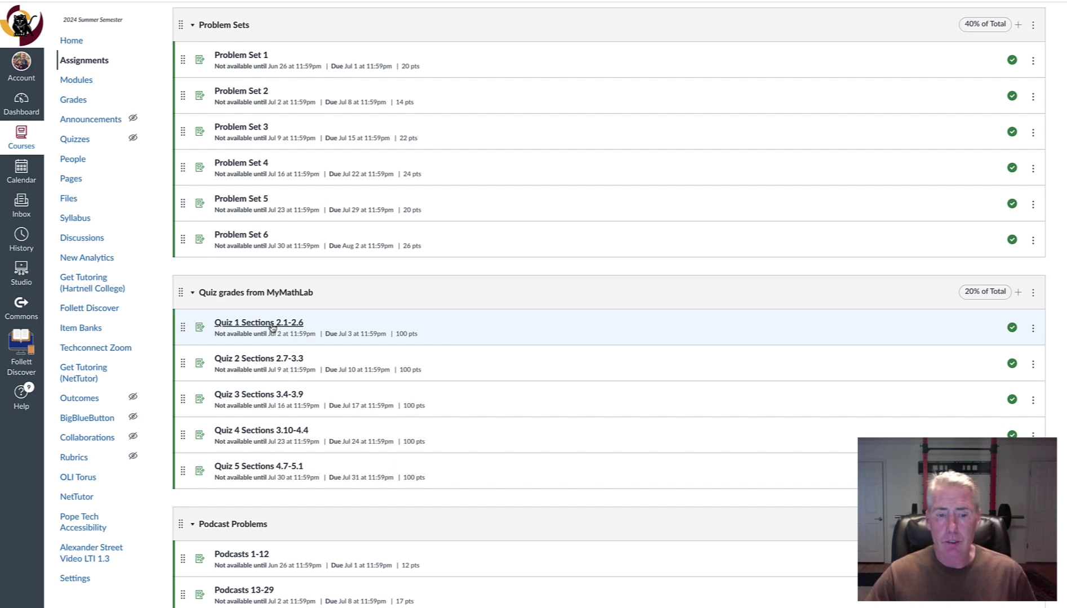
{"action": "scroll", "coordinate": [272, 327], "scroll_direction": "up", "scroll_amount": 3}
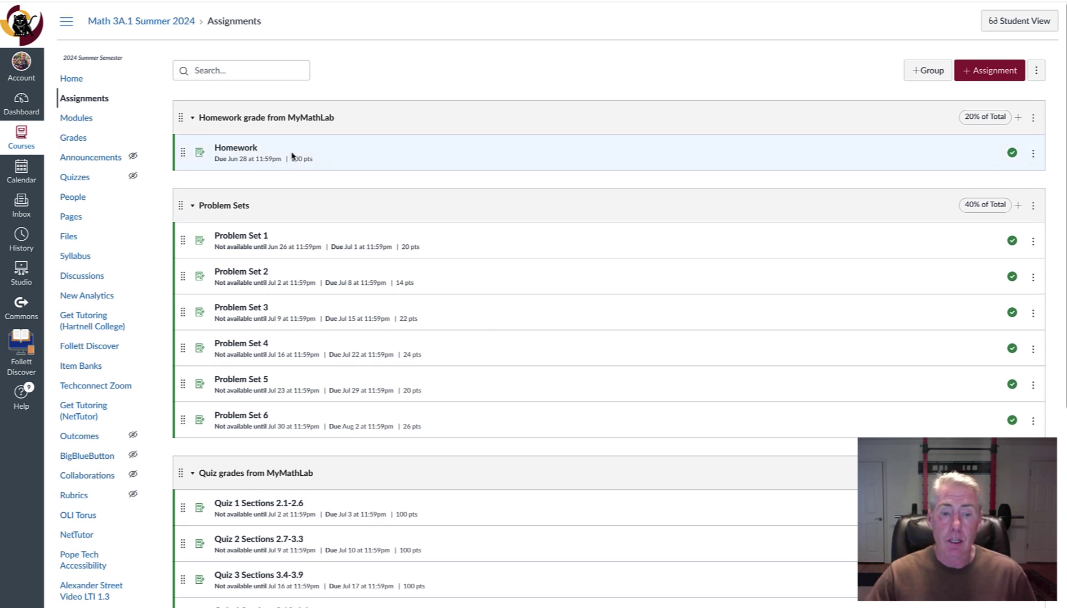
{"action": "scroll", "coordinate": [292, 150], "scroll_direction": "down", "scroll_amount": 3}
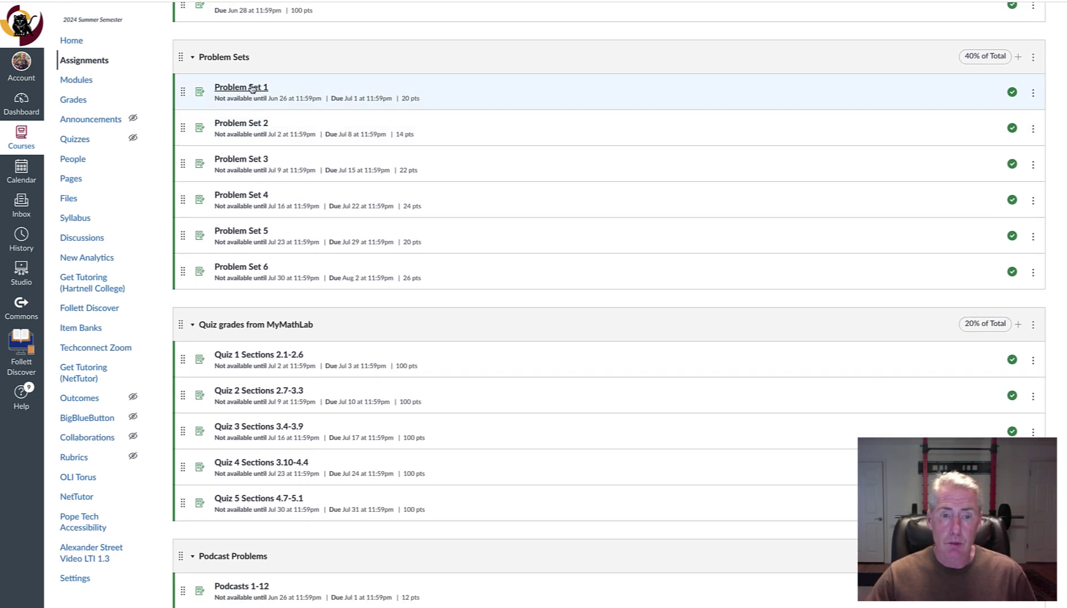
{"action": "scroll", "coordinate": [270, 131], "scroll_direction": "down", "scroll_amount": 3}
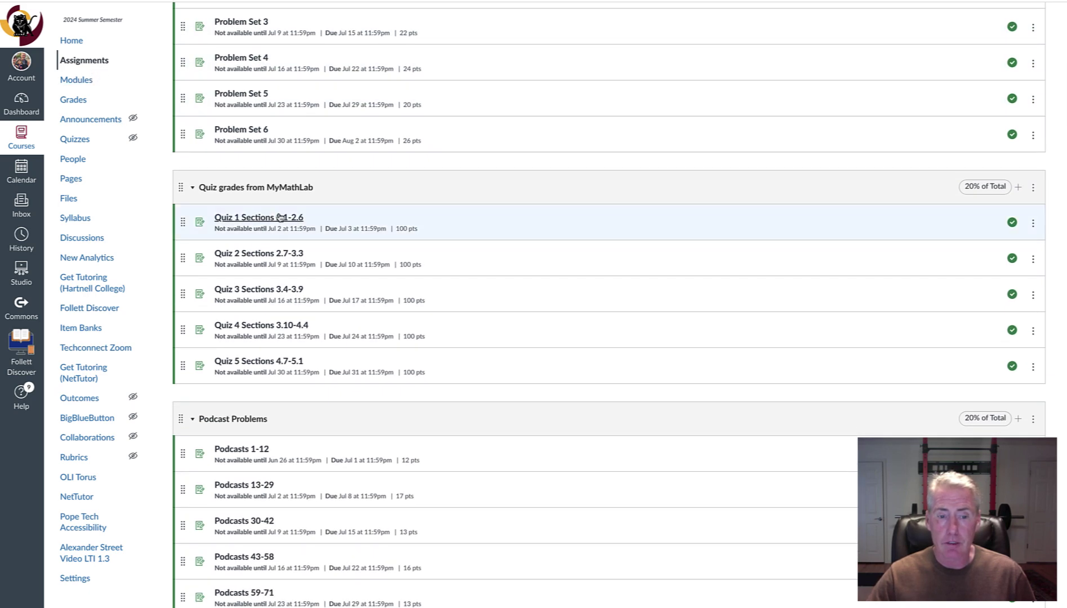
{"action": "scroll", "coordinate": [279, 214], "scroll_direction": "down", "scroll_amount": 2}
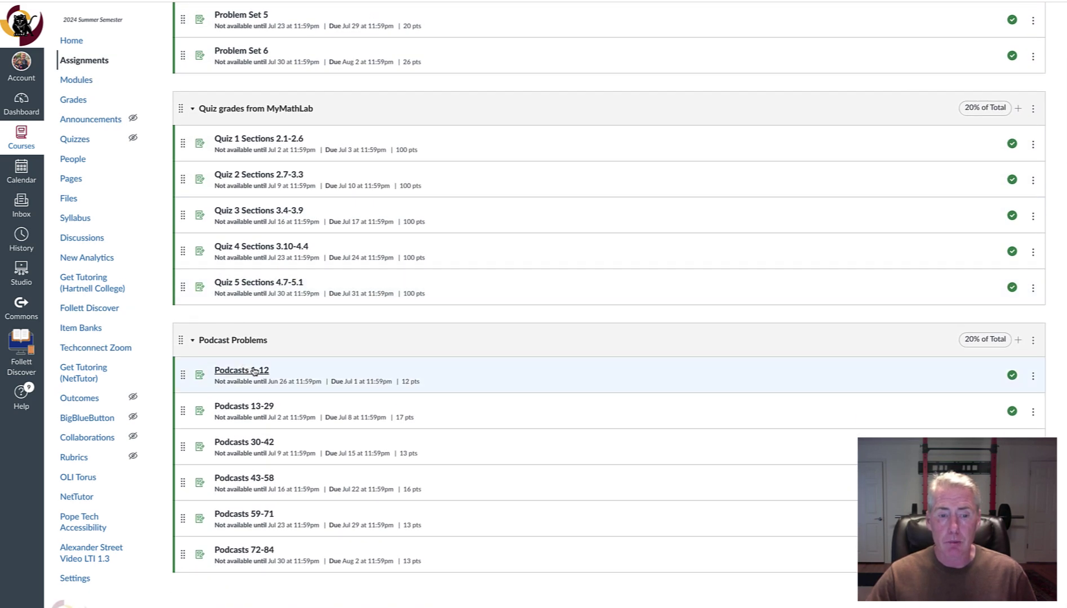